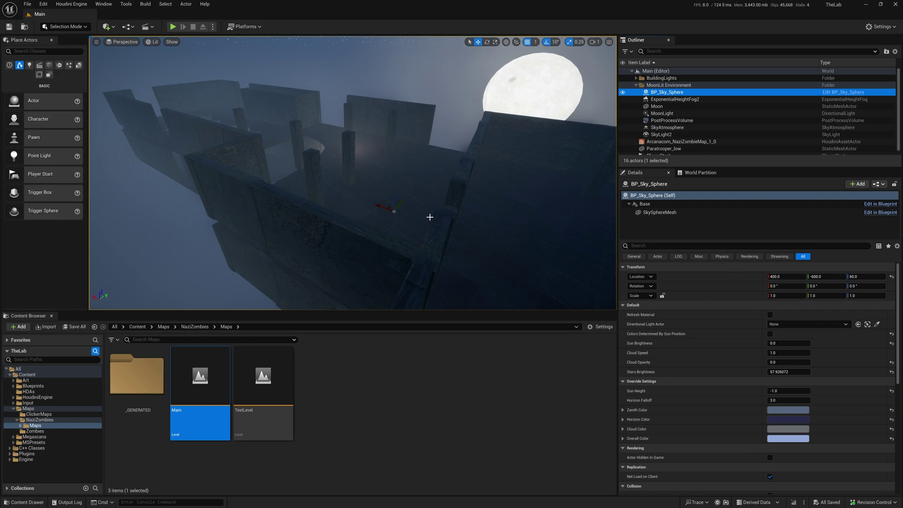
Play-test the moonlit level, walking the character through the first floor and up the staircase to the second floor
{"action": "key", "text": "s"}
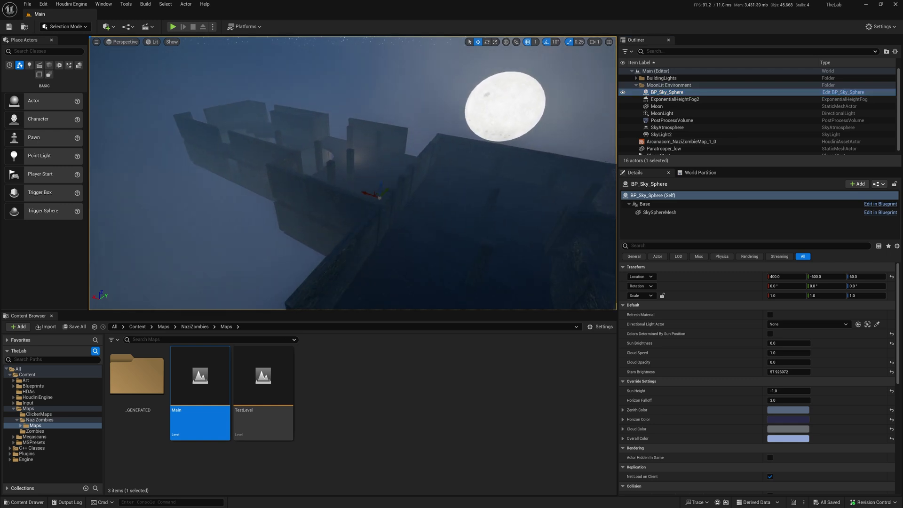
{"action": "right_click_drag", "start_coordinate": [380, 160], "coordinate": [425, 253]}
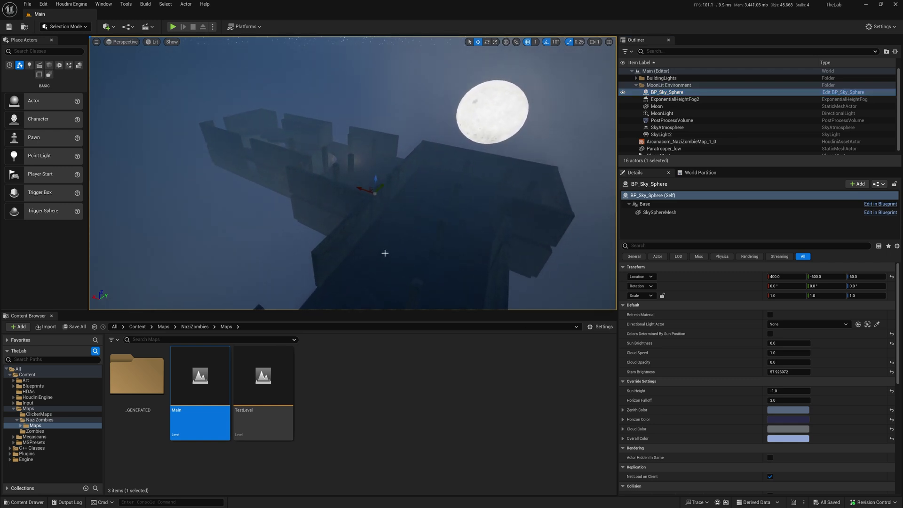
{"action": "right_click_drag", "start_coordinate": [386, 256], "coordinate": [395, 220]}
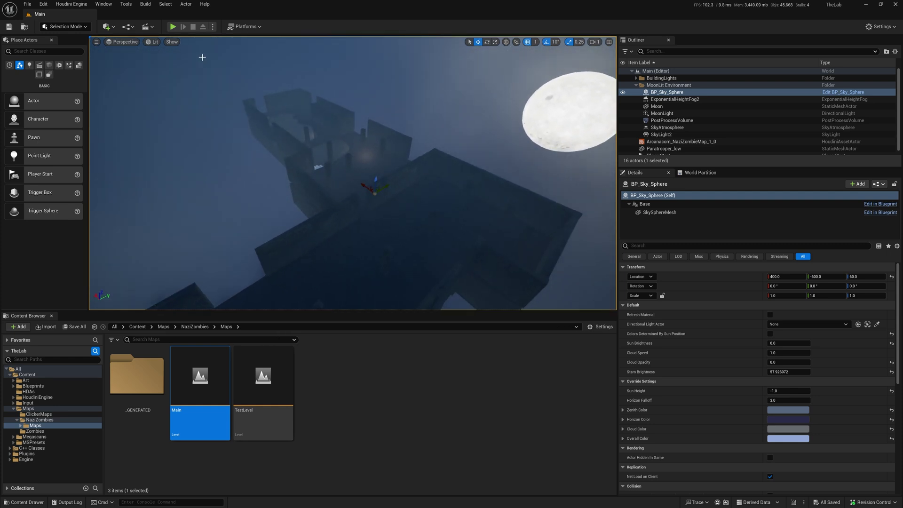
{"action": "left_click", "coordinate": [172, 27]}
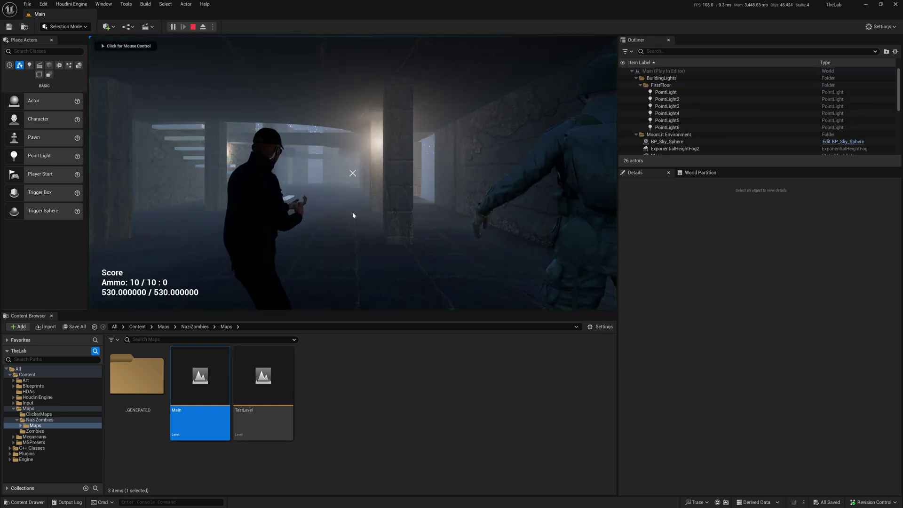
{"action": "left_click", "coordinate": [343, 220]}
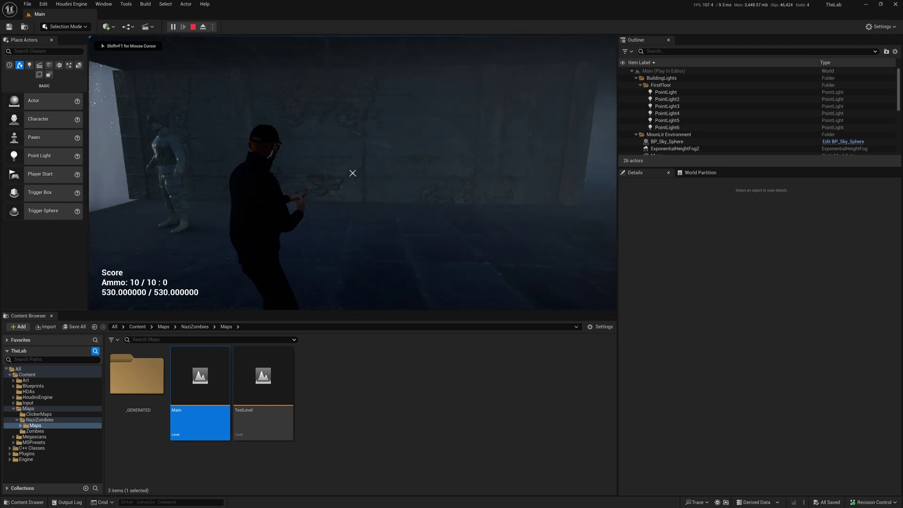
{"action": "key", "text": "w"}
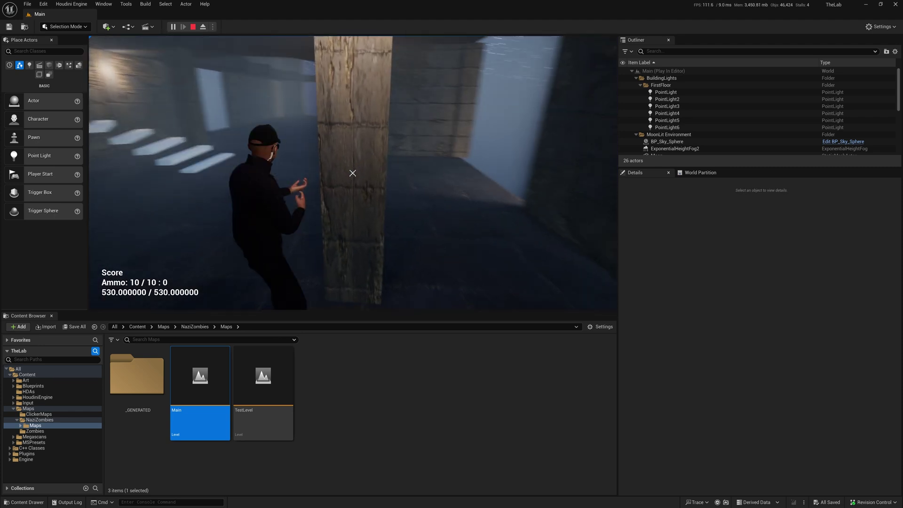
{"action": "key", "text": "w"}
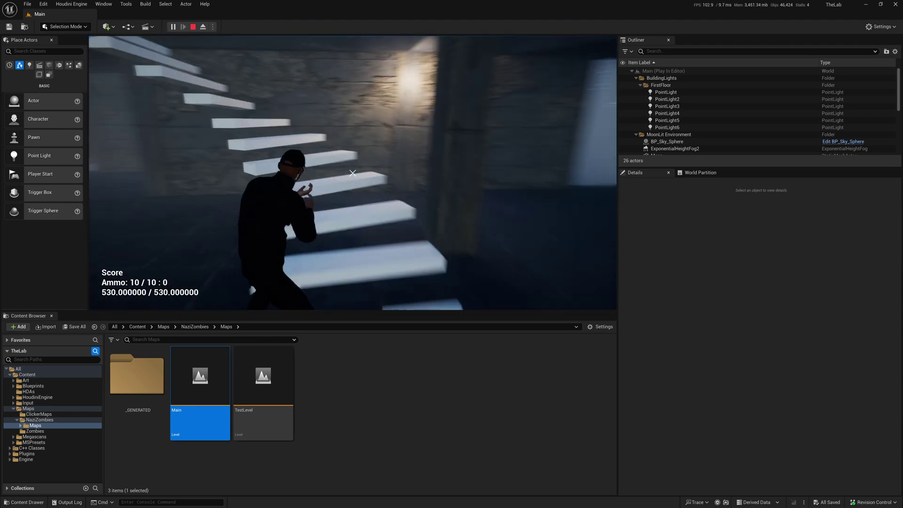
{"action": "key", "text": "w"}
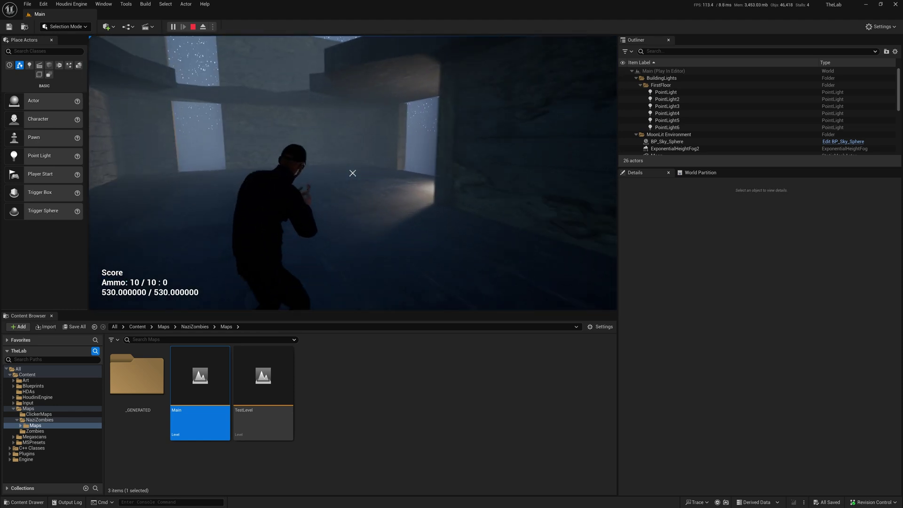
{"action": "key", "text": "w"}
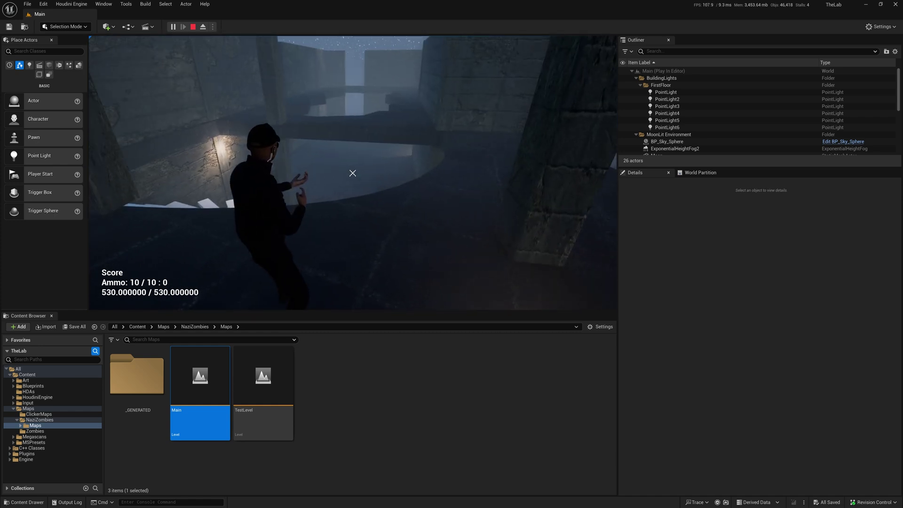
Switch to Houdini and examine the stairs geometry network and its curve-based staircase, returning to the nazizombiemap object level
{"action": "key", "text": "alt+Tab"}
{"action": "key", "text": "alt+Tab"}
{"action": "key", "text": "alt+Tab"}
{"action": "key", "text": "alt+Tab"}
{"action": "key", "text": "alt+Tab"}
{"action": "key", "text": "alt+Tab"}
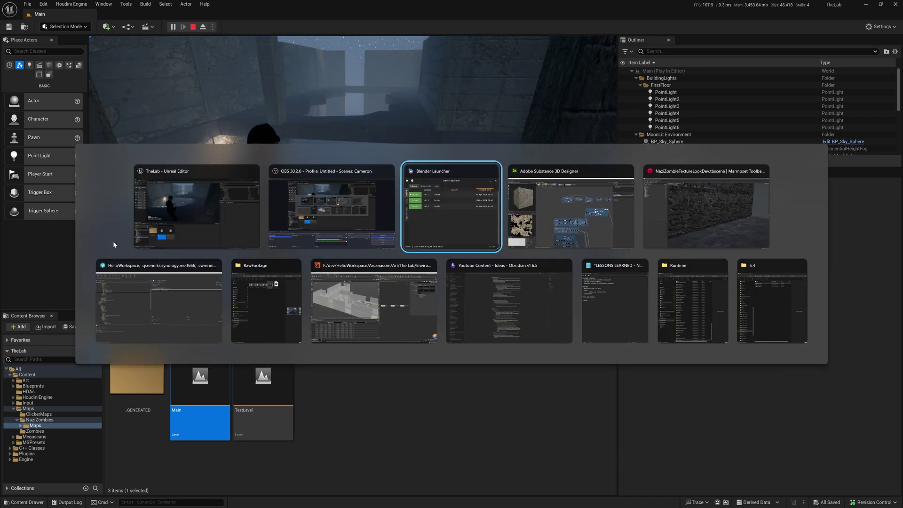
{"action": "key", "text": "alt+Tab"}
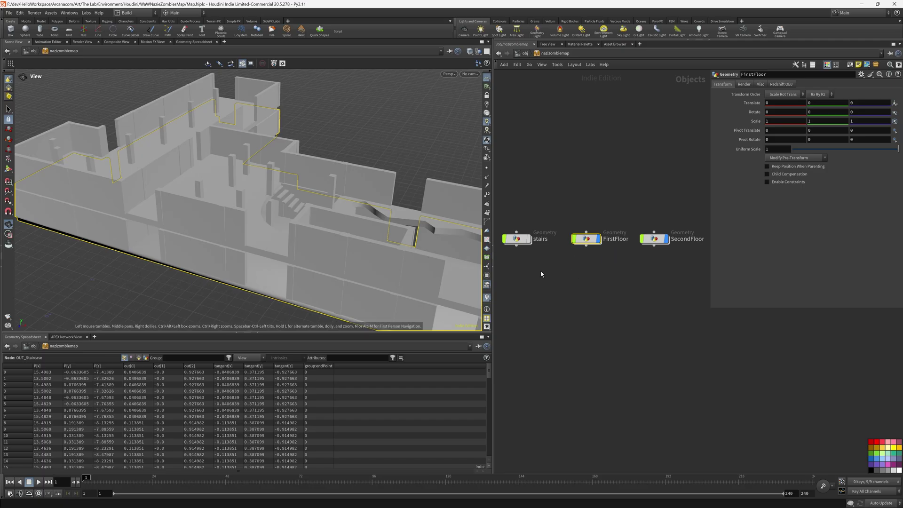
{"action": "double_click", "coordinate": [521, 238]}
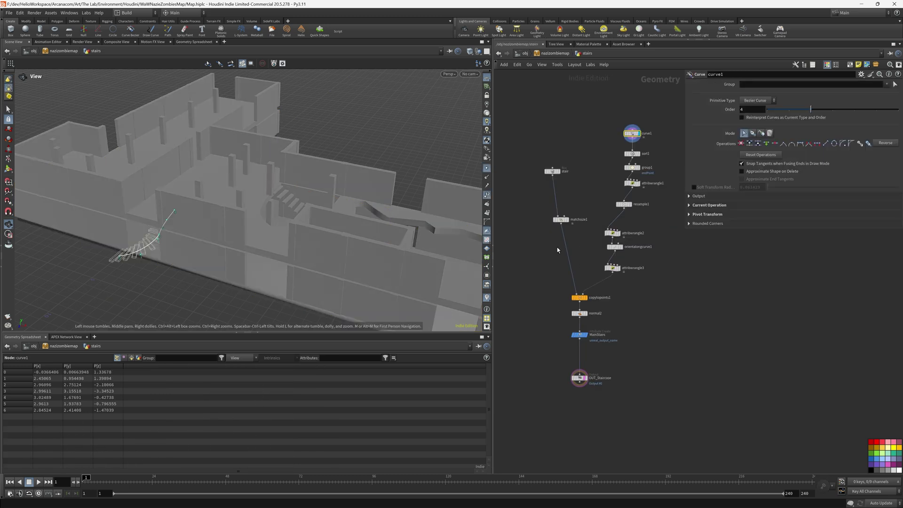
{"action": "left_click_drag", "start_coordinate": [157, 265], "coordinate": [199, 259]}
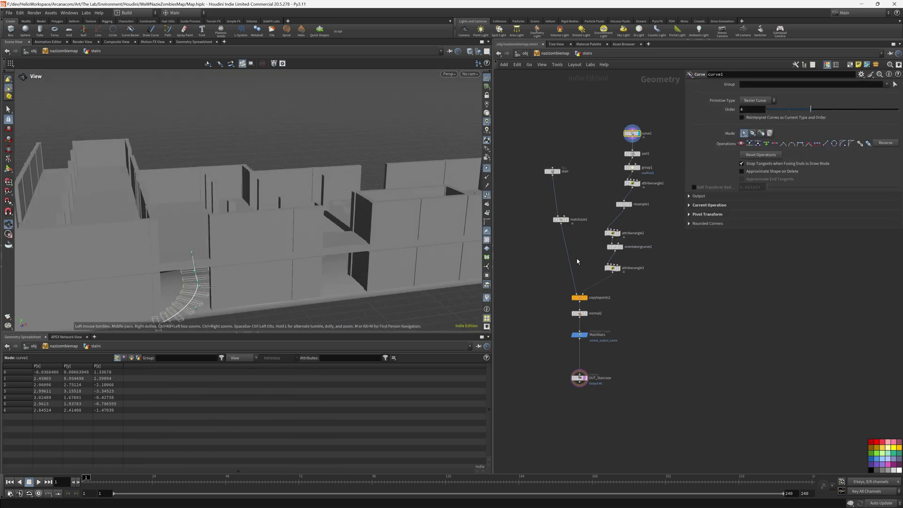
{"action": "key", "text": "u"}
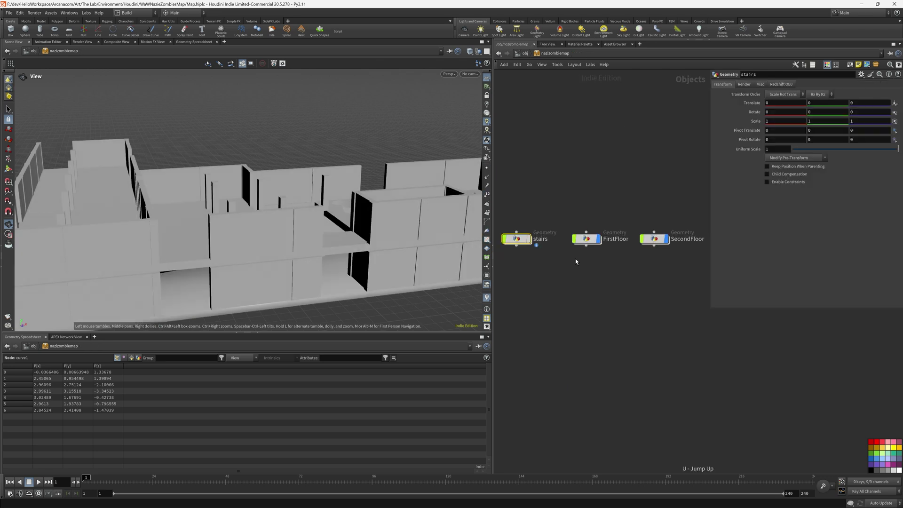
Open the FirstFloor network and examine the collision2 group node in the Floor Collision section
{"action": "double_click", "coordinate": [587, 244]}
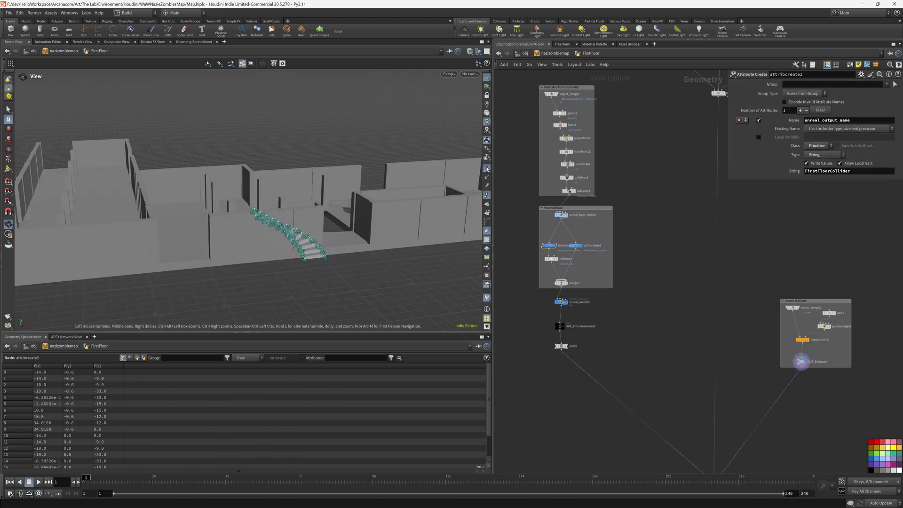
{"action": "scroll", "coordinate": [563, 217], "scroll_direction": "up", "scroll_amount": 3}
{"action": "middle_click_drag", "start_coordinate": [680, 258], "coordinate": [665, 217]}
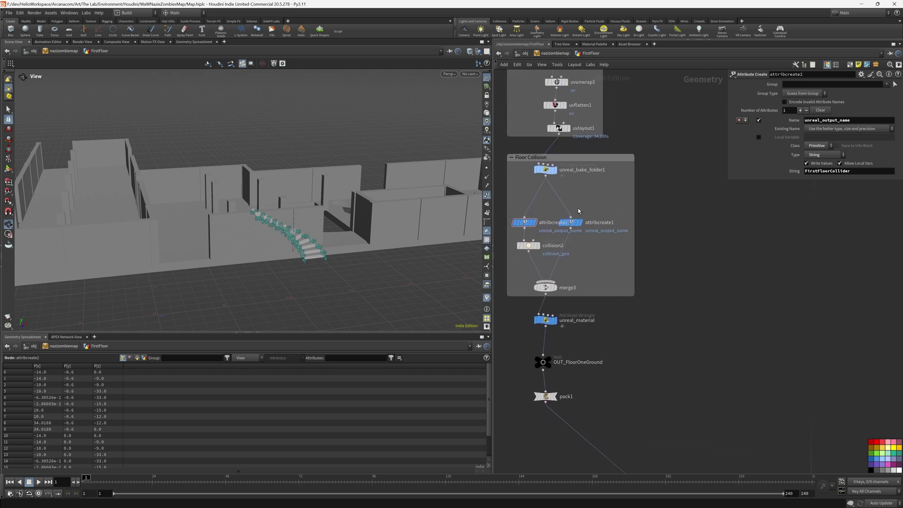
{"action": "middle_click_drag", "start_coordinate": [636, 242], "coordinate": [646, 231]}
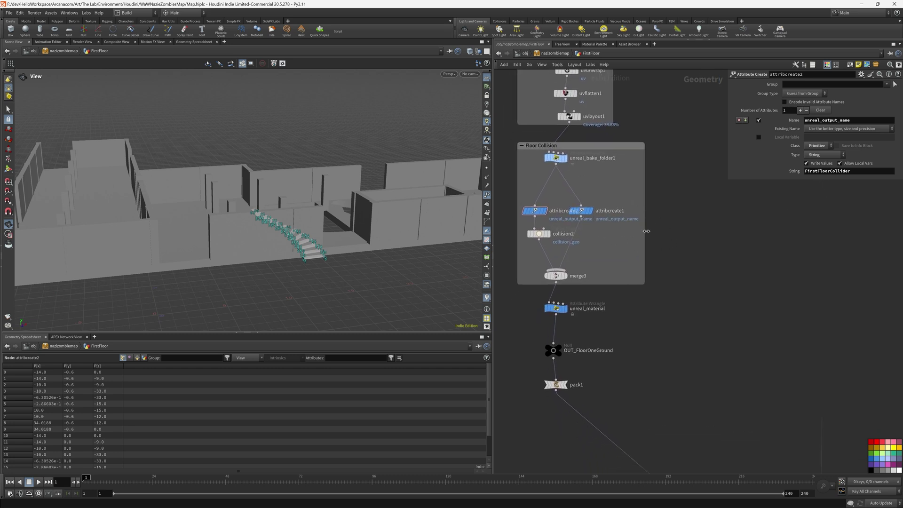
{"action": "left_click", "coordinate": [539, 234]}
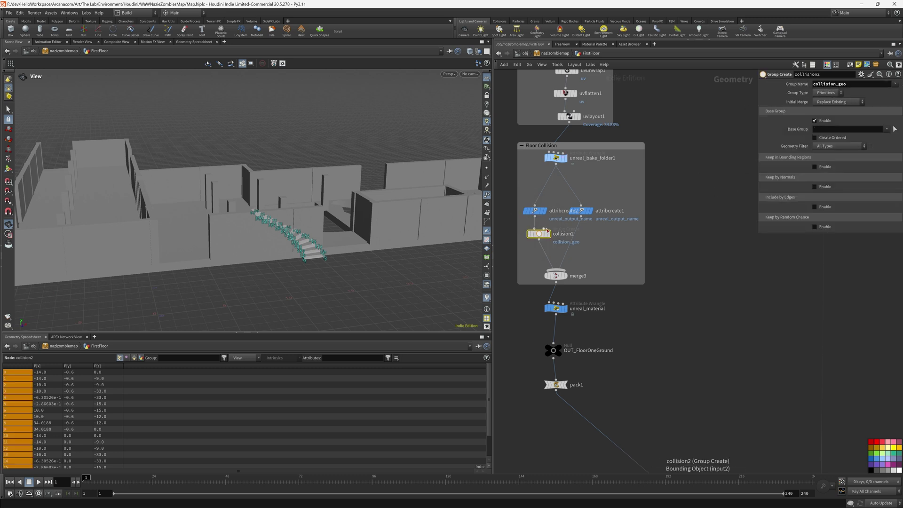
Compare the unreal_output_name settings of the collider and floor branches, along with the collision_geo group
{"action": "left_click", "coordinate": [536, 211]}
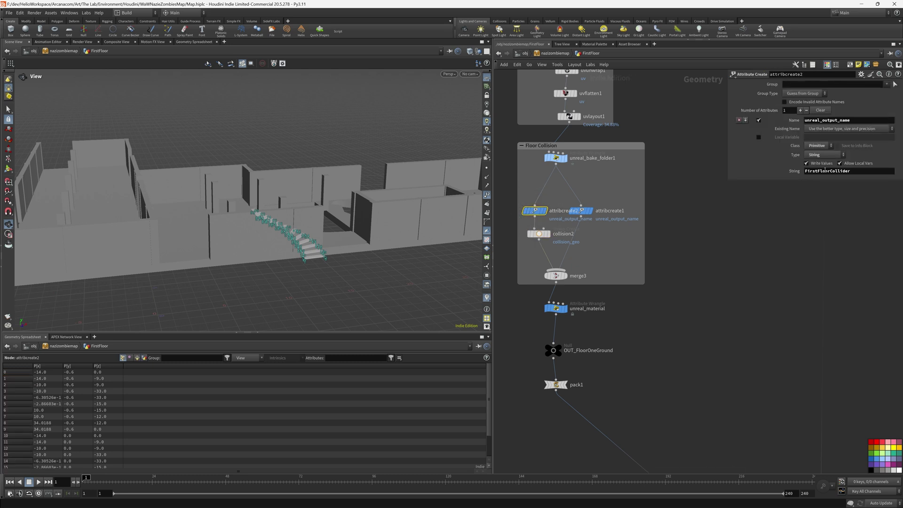
{"action": "mouse_move", "coordinate": [540, 213]}
{"action": "left_click_drag", "start_coordinate": [856, 121], "coordinate": [804, 123]}
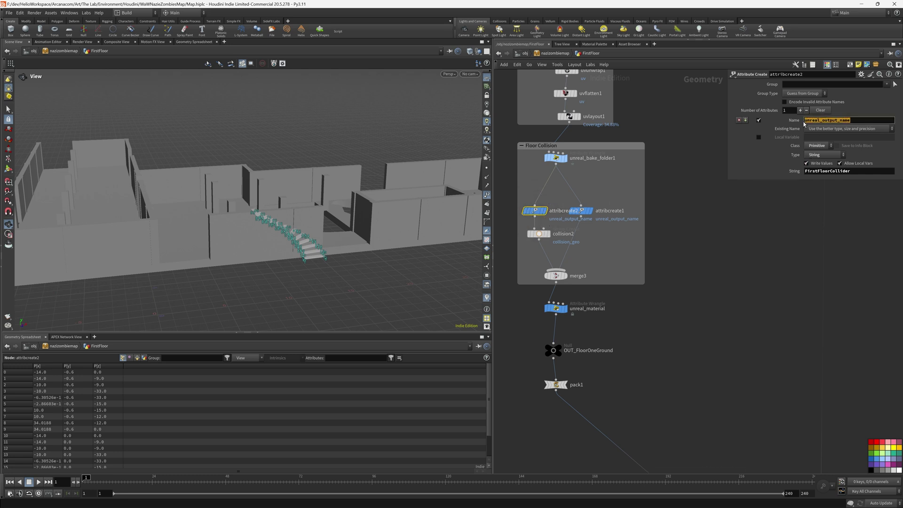
{"action": "left_click", "coordinate": [830, 170]}
{"action": "left_click", "coordinate": [539, 233]}
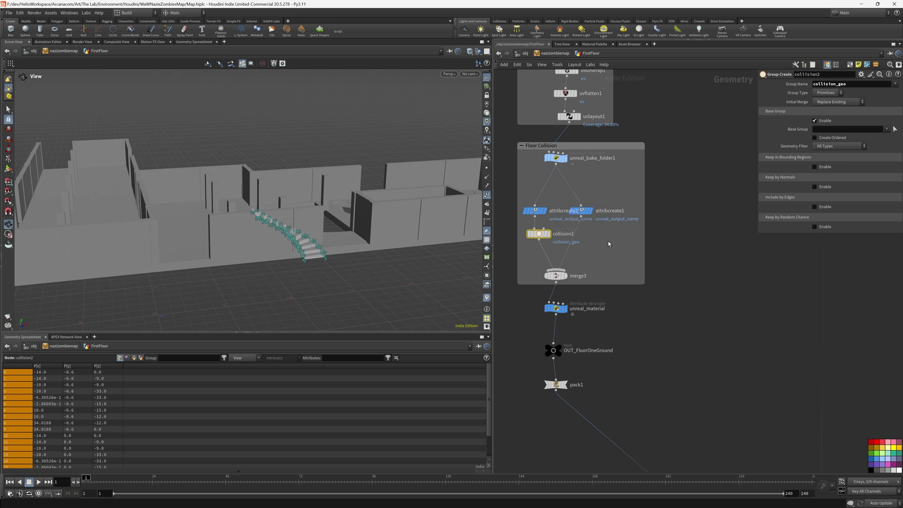
{"action": "scroll", "coordinate": [602, 250], "scroll_direction": "down", "scroll_amount": 3}
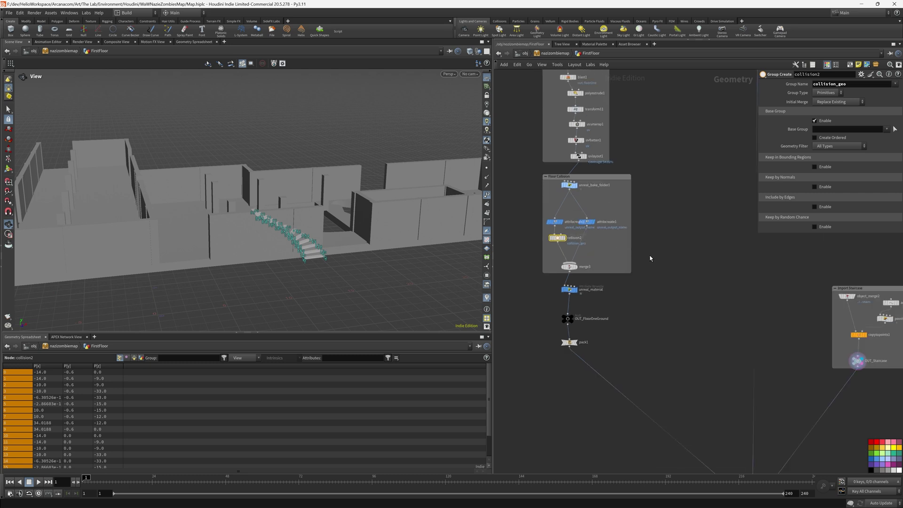
{"action": "left_click", "coordinate": [588, 221]}
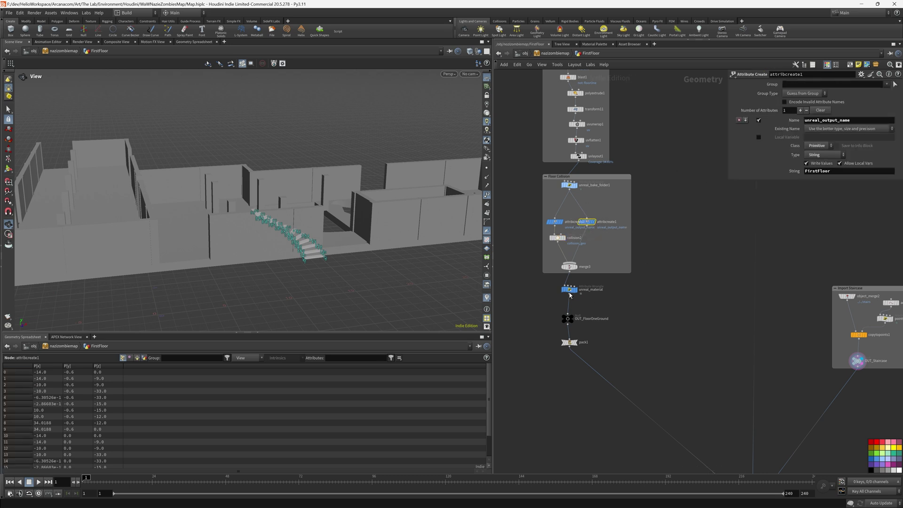
Open the blockoutcreator node and examine its interior columns collision setup and the splitUEInstances2 wrangle
{"action": "middle_click_drag", "start_coordinate": [642, 303], "coordinate": [616, 279]}
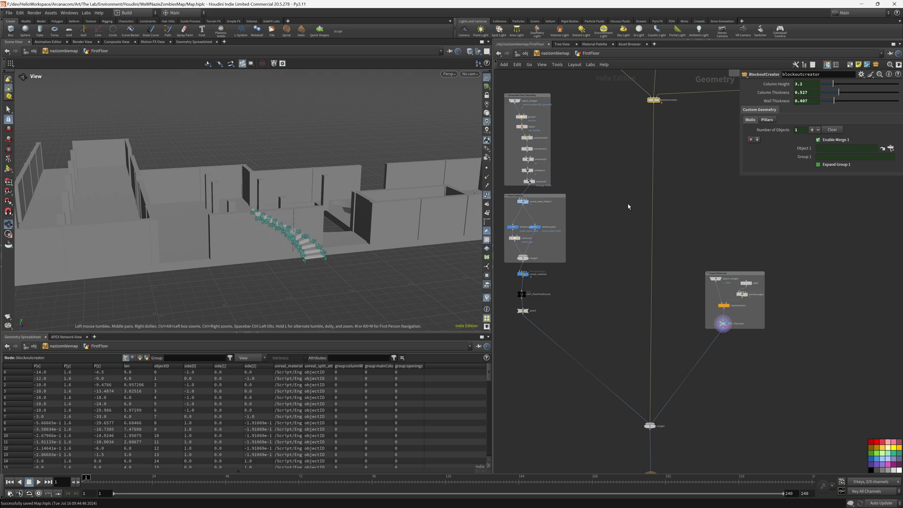
{"action": "middle_click_drag", "start_coordinate": [627, 207], "coordinate": [600, 263]}
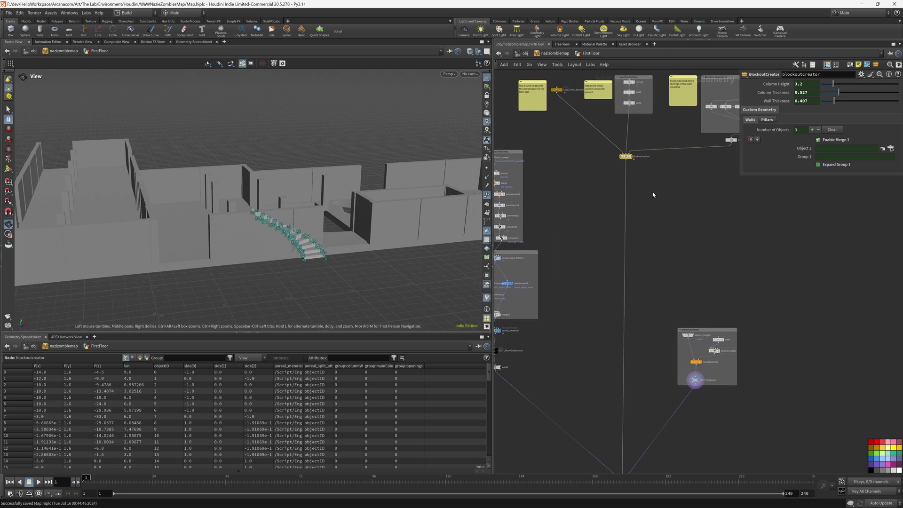
{"action": "double_click", "coordinate": [606, 202]}
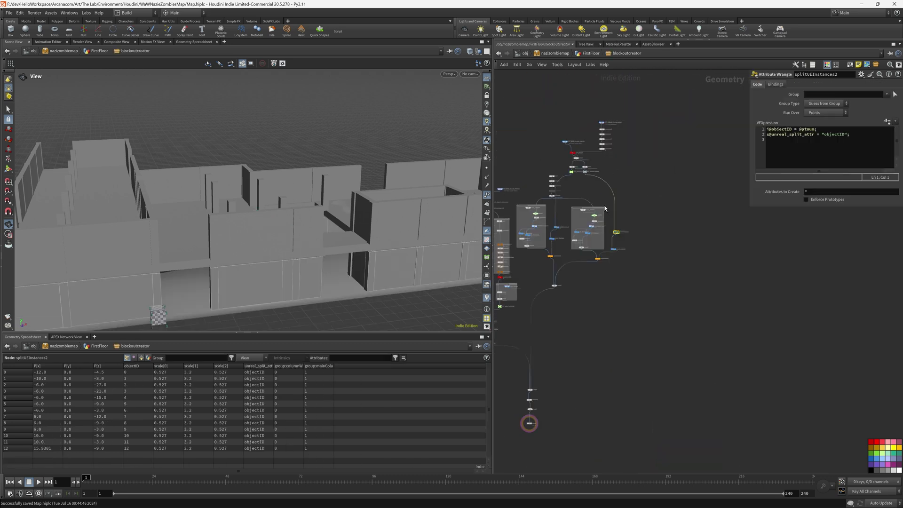
{"action": "middle_click_drag", "start_coordinate": [667, 244], "coordinate": [585, 199]}
{"action": "scroll", "coordinate": [618, 189], "scroll_direction": "up", "scroll_amount": 8}
{"action": "scroll", "coordinate": [590, 198], "scroll_direction": "down", "scroll_amount": 3}
{"action": "middle_click_drag", "start_coordinate": [645, 176], "coordinate": [687, 201]}
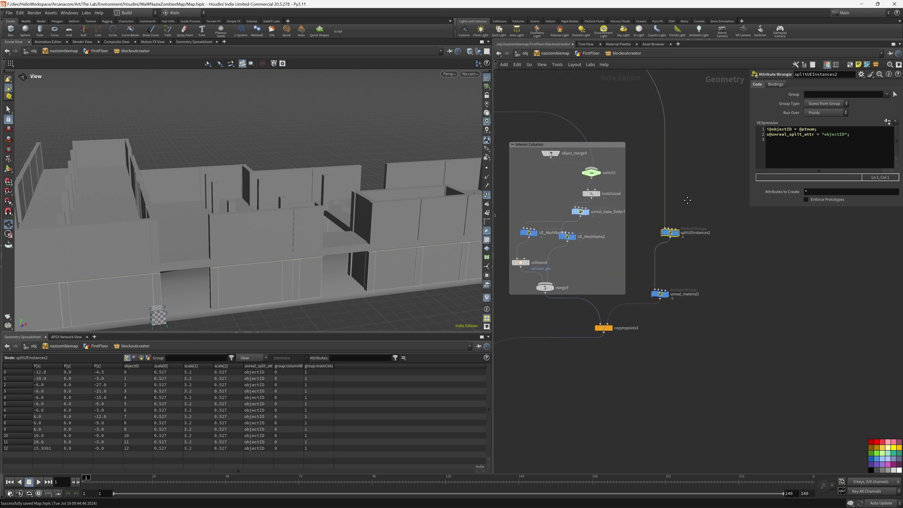
{"action": "middle_click_drag", "start_coordinate": [639, 184], "coordinate": [557, 170]}
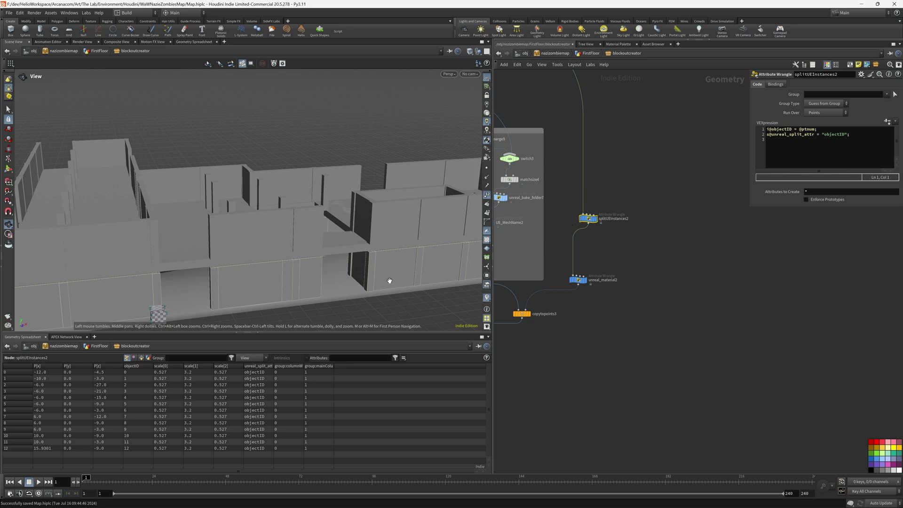
Switch to Unreal Editor and select individual baked wall instances around the building to examine how they are split
{"action": "key", "text": "alt+Tab"}
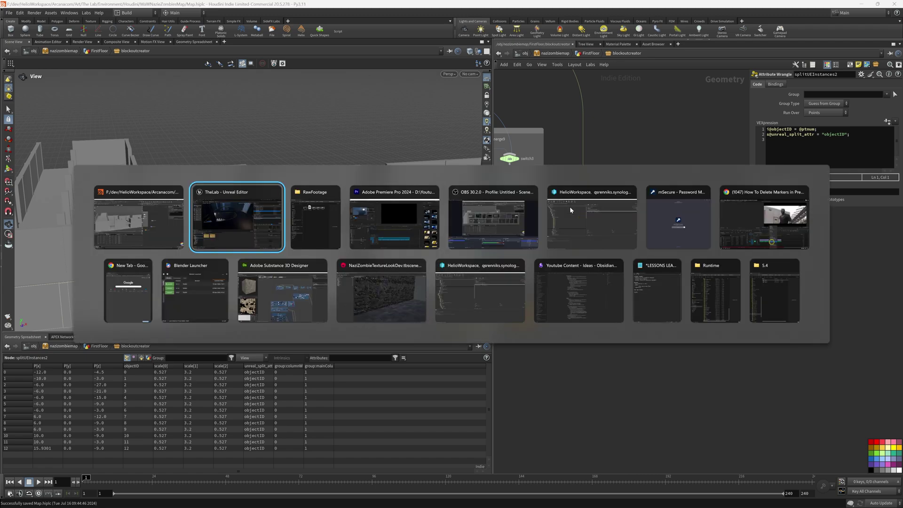
{"action": "left_click", "coordinate": [480, 69]}
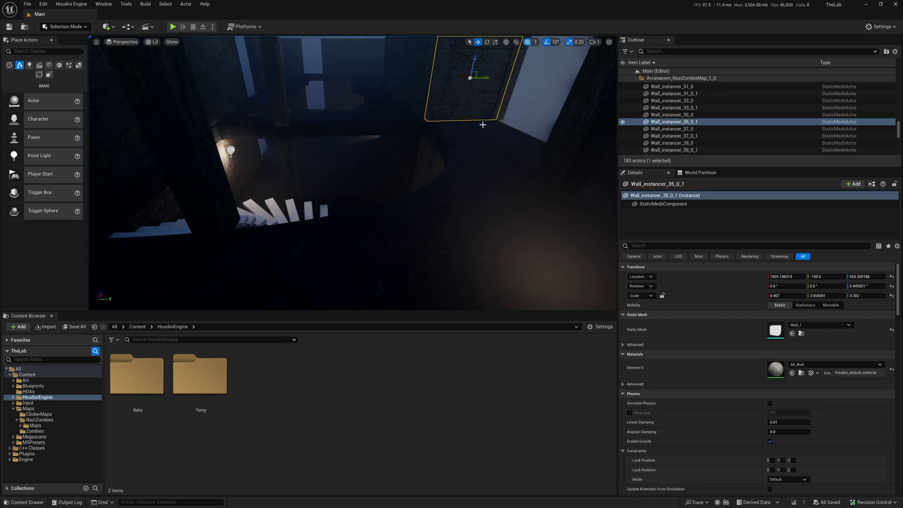
{"action": "mouse_move", "coordinate": [477, 99]}
{"action": "right_mouse_down"}
{"action": "mouse_move", "coordinate": [474, 75]}
{"action": "mouse_move", "coordinate": [477, 98]}
{"action": "right_mouse_up"}
{"action": "key", "text": "w"}
{"action": "left_click", "coordinate": [187, 176]}
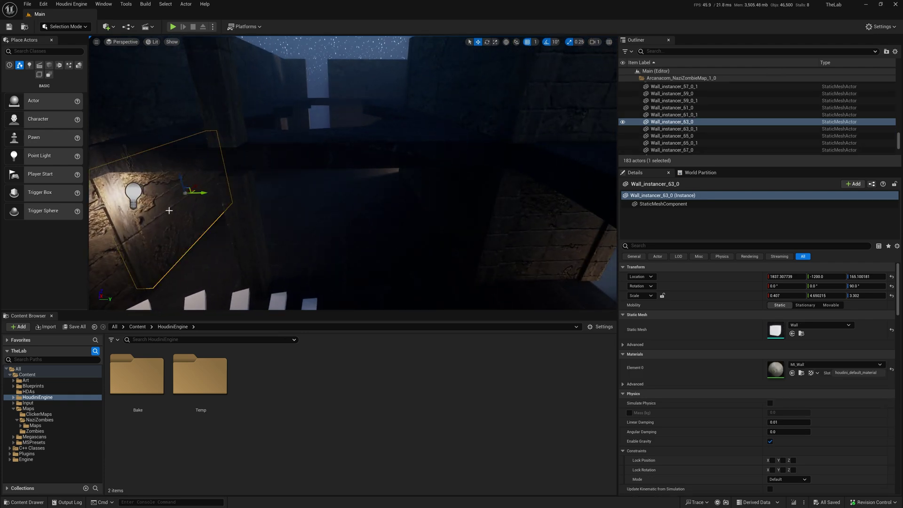
{"action": "left_click", "coordinate": [461, 86]}
{"action": "right_click_drag", "start_coordinate": [474, 117], "coordinate": [461, 96]}
{"action": "right_click_drag", "start_coordinate": [463, 141], "coordinate": [465, 151]}
{"action": "left_click", "coordinate": [511, 151]}
{"action": "left_click", "coordinate": [293, 155]}
{"action": "right_click_drag", "start_coordinate": [292, 155], "coordinate": [263, 105]}
{"action": "left_click", "coordinate": [302, 140]}
{"action": "left_click", "coordinate": [364, 100]}
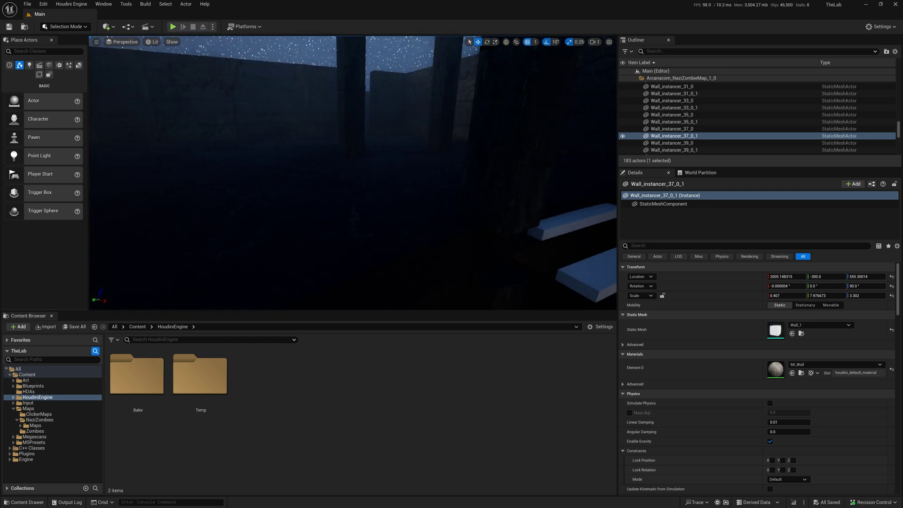
Select an upper-floor wall instance and copy the reference of its MI_Wall material instance in Art/Materials
{"action": "left_click", "coordinate": [406, 96]}
{"action": "left_click", "coordinate": [292, 101]}
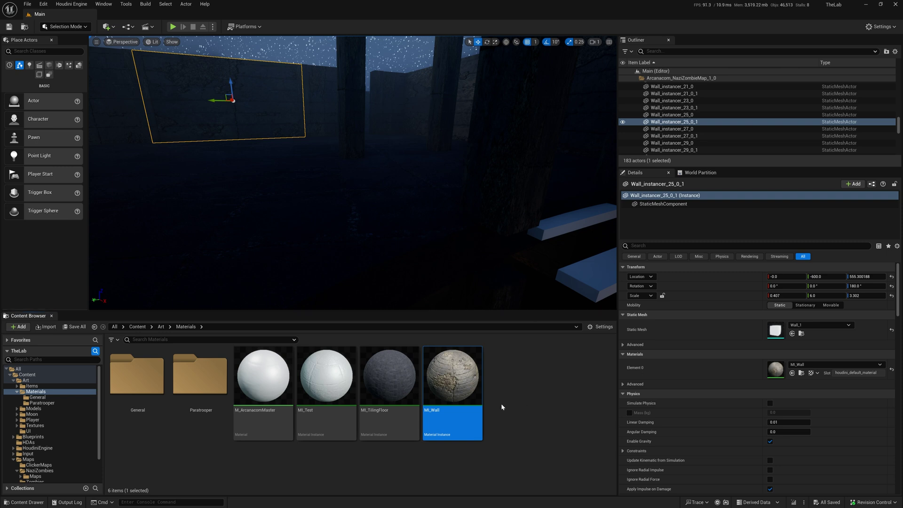
{"action": "right_click", "coordinate": [451, 380]}
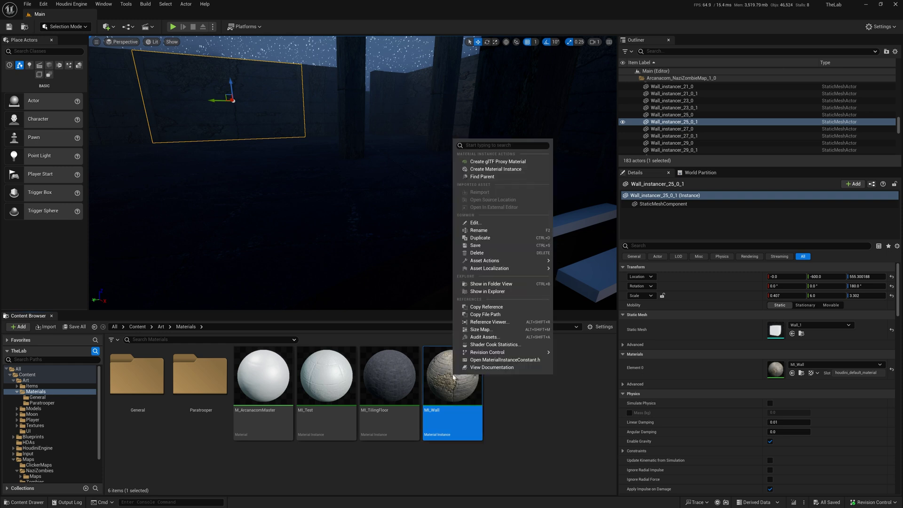
{"action": "left_click", "coordinate": [487, 307]}
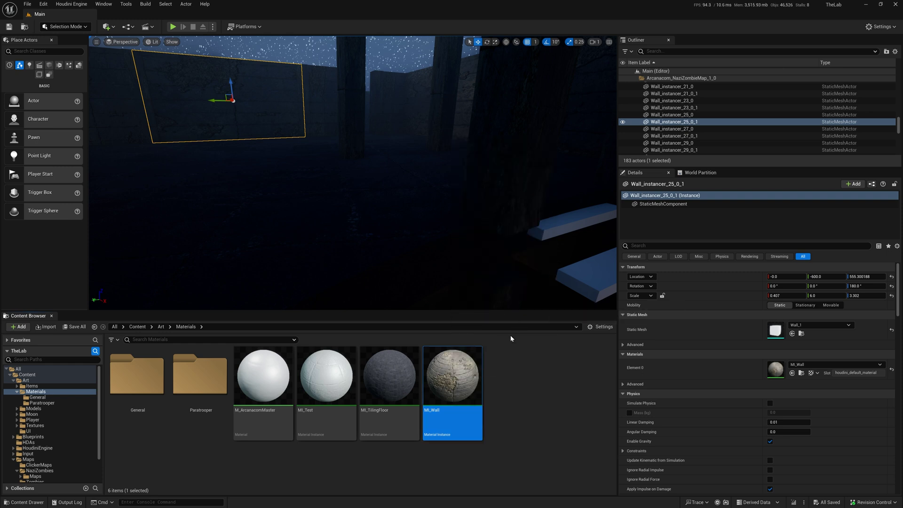
Switch to Houdini and examine the expression in the unreal_material2 wrangle that assigns the material path
{"action": "key", "text": "alt+Tab"}
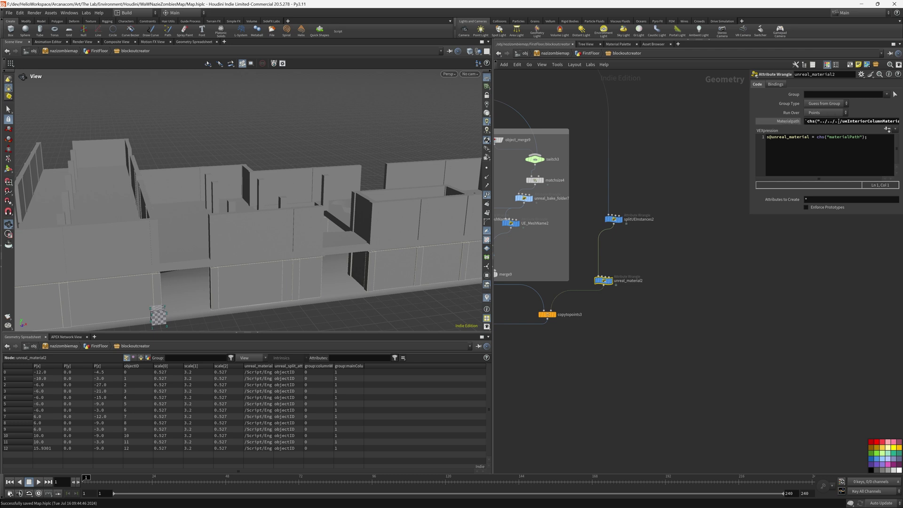
{"action": "left_click_drag", "start_coordinate": [870, 138], "coordinate": [756, 134]}
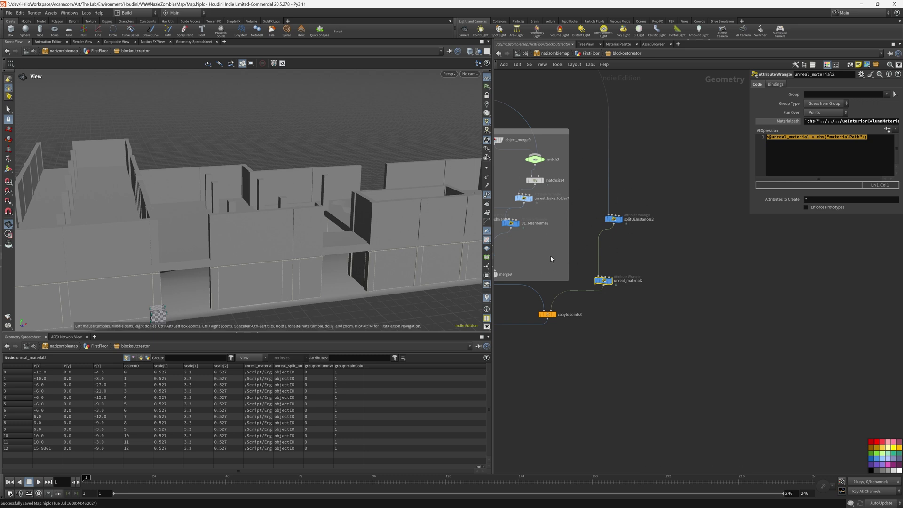
Switch back to Unreal Editor and look around the upper-floor walls that use the MI_Wall material
{"action": "key", "text": "alt+Tab"}
{"action": "left_click_drag", "start_coordinate": [298, 127], "coordinate": [264, 137], "text": "alt"}
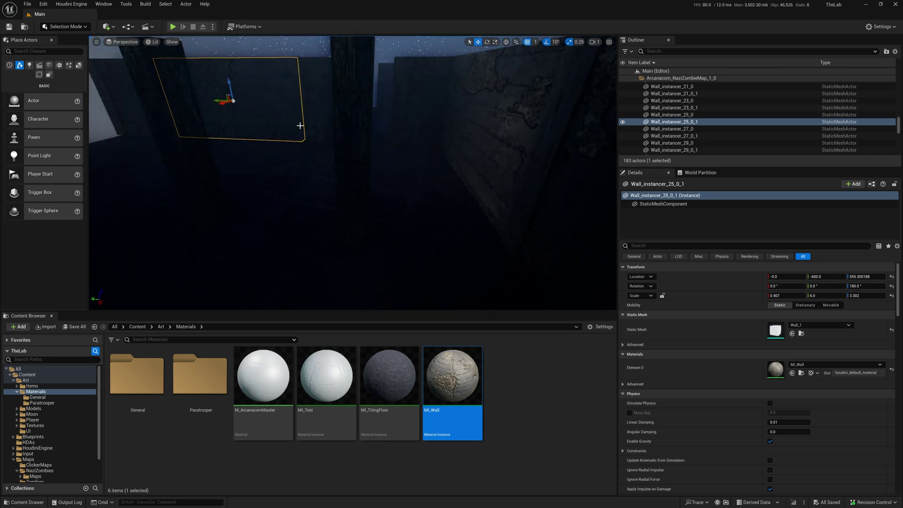
{"action": "left_click", "coordinate": [488, 101]}
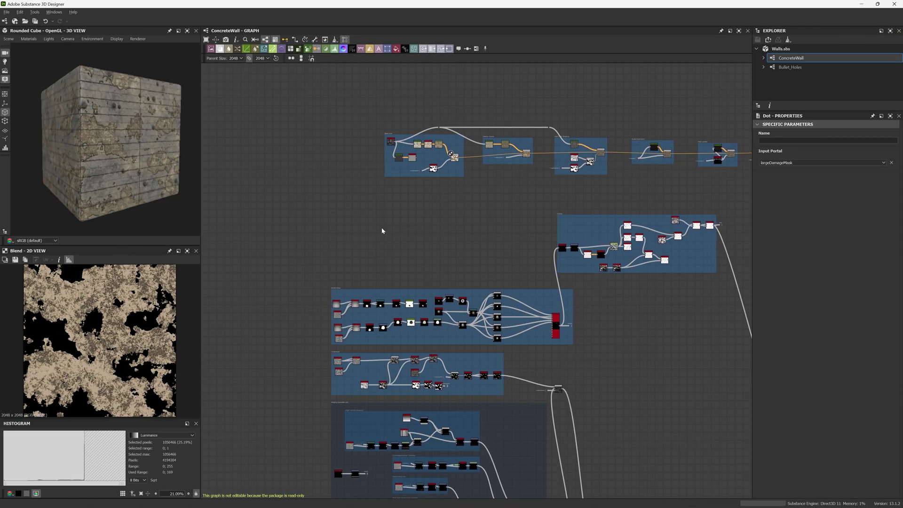
Switch to Substance 3D Designer and examine the wall material on the cube preview and the Bullet Holes frame of the ConcreteWall graph
{"action": "middle_click_drag", "start_coordinate": [423, 238], "coordinate": [404, 185]}
{"action": "left_click_drag", "start_coordinate": [143, 159], "coordinate": [128, 157]}
{"action": "scroll", "coordinate": [362, 178], "scroll_direction": "down", "scroll_amount": 5}
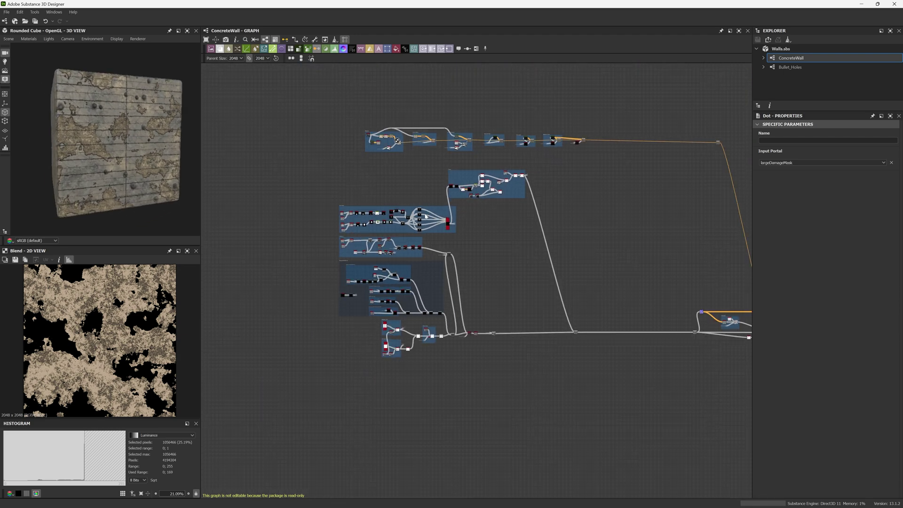
{"action": "scroll", "coordinate": [425, 217], "scroll_direction": "up", "scroll_amount": 5}
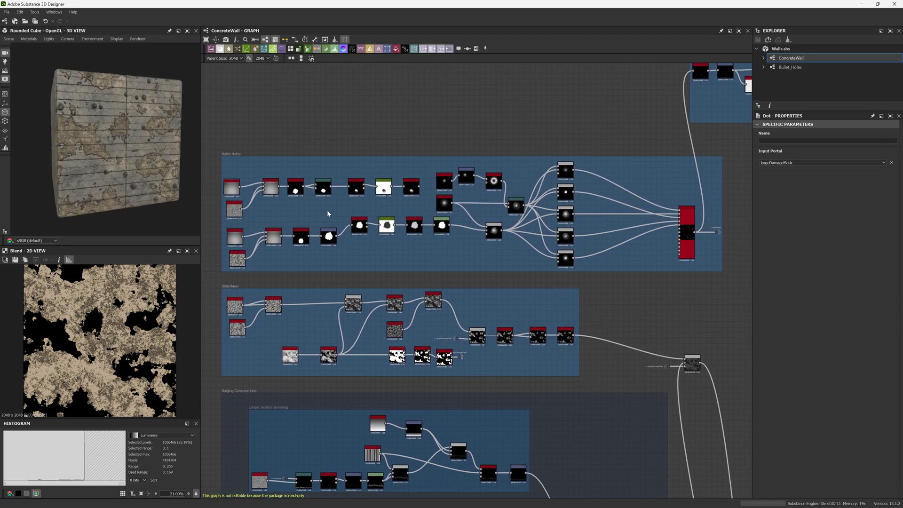
{"action": "scroll", "coordinate": [344, 213], "scroll_direction": "up", "scroll_amount": 2}
{"action": "scroll", "coordinate": [367, 211], "scroll_direction": "down", "scroll_amount": 2}
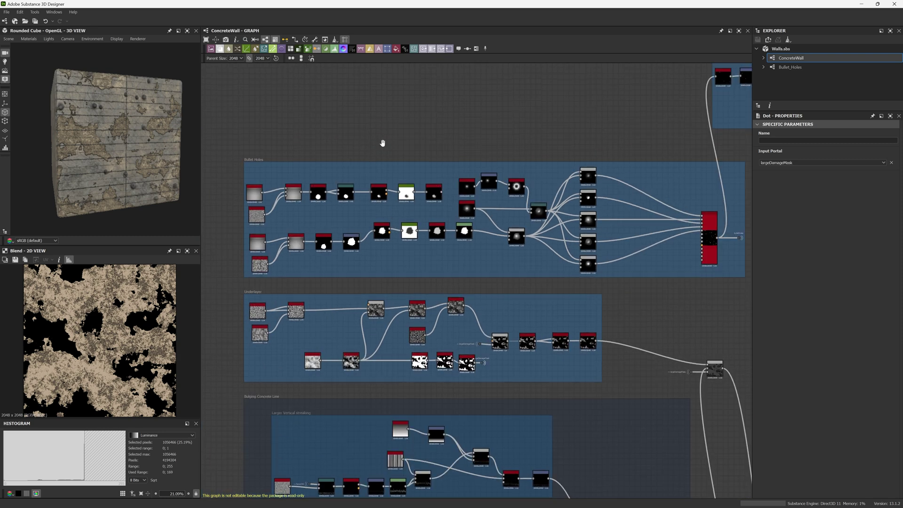
Examine the remaining frames below and above Bullet Holes in the ConcreteWall graph and how they connect
{"action": "middle_click_drag", "start_coordinate": [382, 143], "coordinate": [395, 160]}
{"action": "scroll", "coordinate": [487, 154], "scroll_direction": "down", "scroll_amount": 3}
{"action": "middle_click_drag", "start_coordinate": [658, 236], "coordinate": [520, 176]}
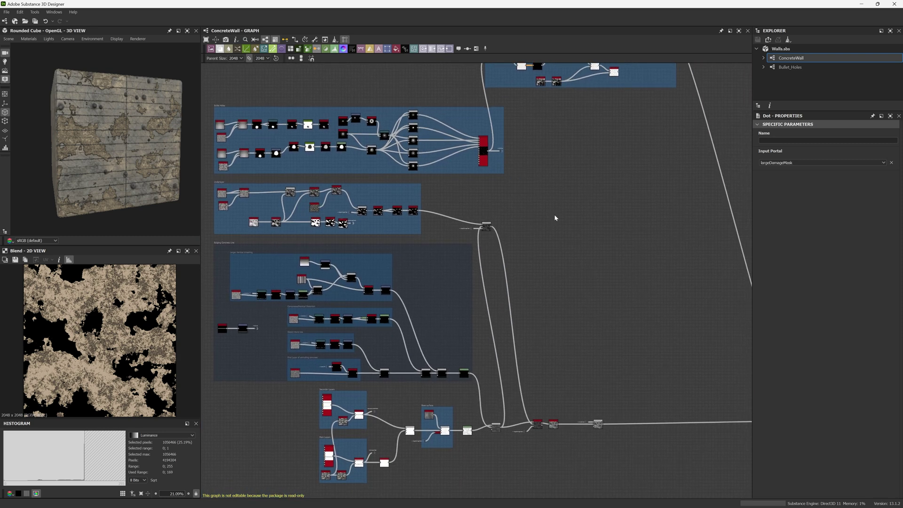
{"action": "scroll", "coordinate": [550, 221], "scroll_direction": "down", "scroll_amount": 2}
{"action": "scroll", "coordinate": [540, 232], "scroll_direction": "up", "scroll_amount": 3}
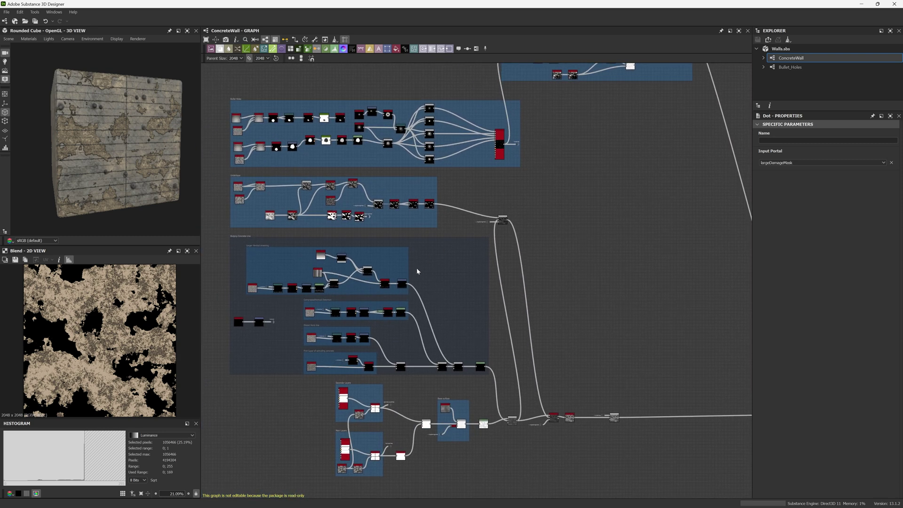
{"action": "middle_click_drag", "start_coordinate": [609, 157], "coordinate": [588, 245]}
{"action": "scroll", "coordinate": [562, 201], "scroll_direction": "down", "scroll_amount": 3}
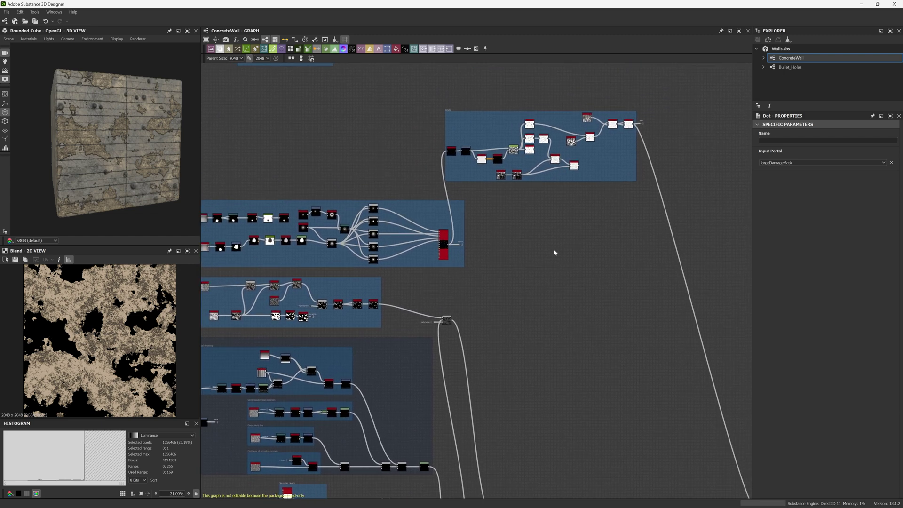
{"action": "middle_click_drag", "start_coordinate": [590, 152], "coordinate": [554, 179]}
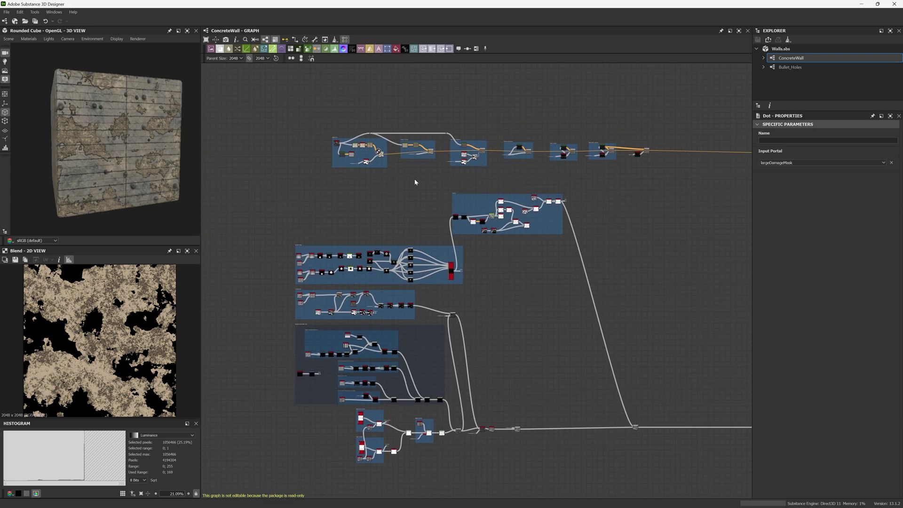
Inspect the base color frame and select the largeDamageMask portal dot feeding its Invert Grayscale node to reveal the link
{"action": "scroll", "coordinate": [404, 188], "scroll_direction": "up", "scroll_amount": 4}
{"action": "scroll", "coordinate": [377, 171], "scroll_direction": "up", "scroll_amount": 1}
{"action": "middle_click_drag", "start_coordinate": [377, 172], "coordinate": [528, 236]}
{"action": "scroll", "coordinate": [430, 203], "scroll_direction": "up", "scroll_amount": 4}
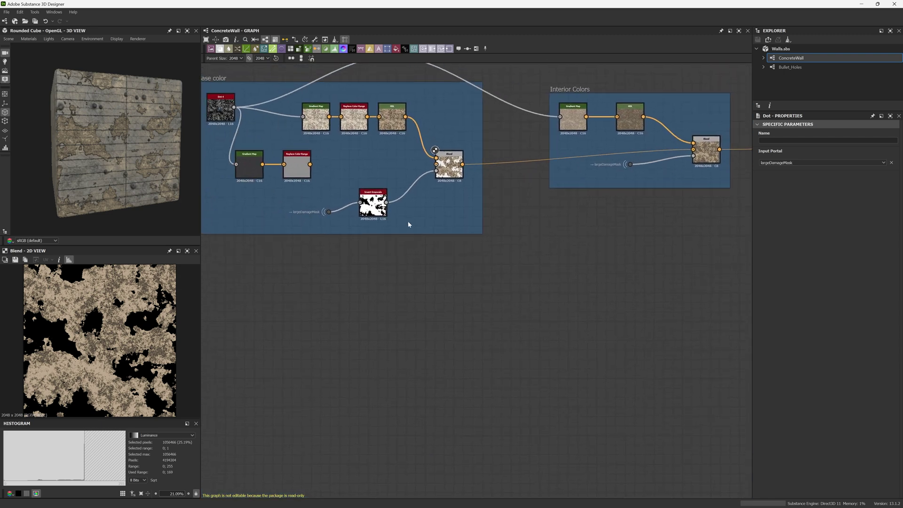
{"action": "left_click", "coordinate": [327, 212]}
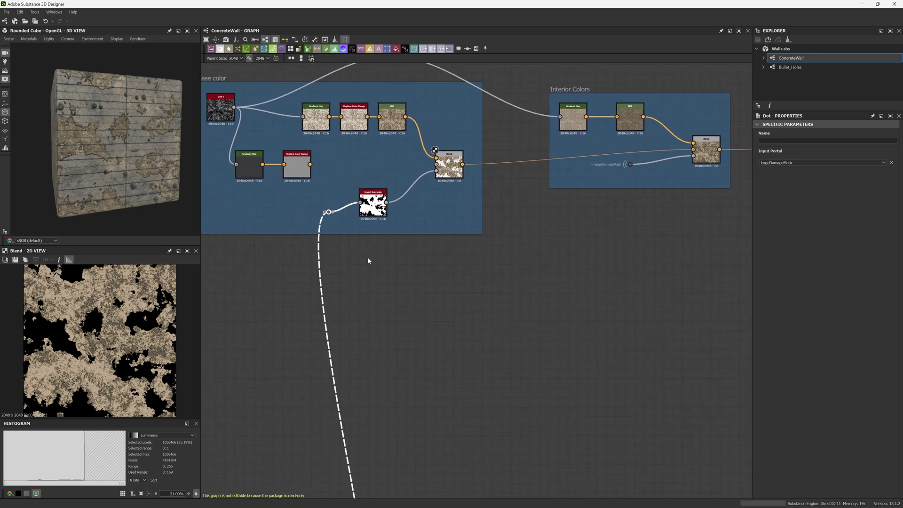
Try to add a Dot node in the empty area below the base color frame
{"action": "key", "text": "space"}
{"action": "type", "text": "dot"}
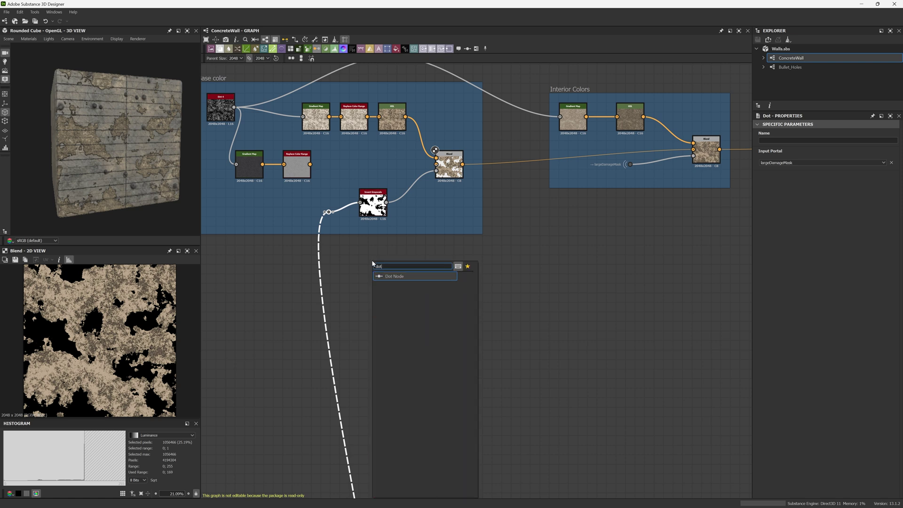
{"action": "key", "text": "Return"}
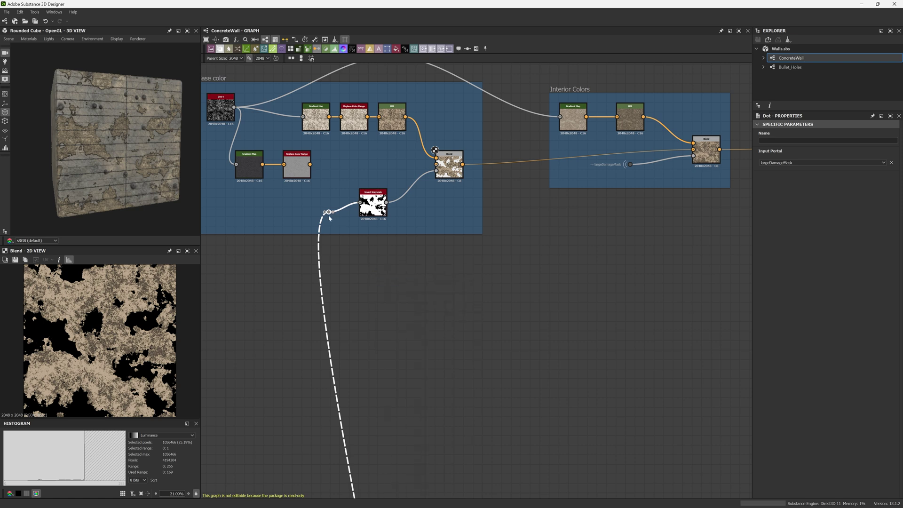
Trace the largeDamageMask portal link from the base color frame to its source further down the graph
{"action": "scroll", "coordinate": [385, 258], "scroll_direction": "down", "scroll_amount": 7}
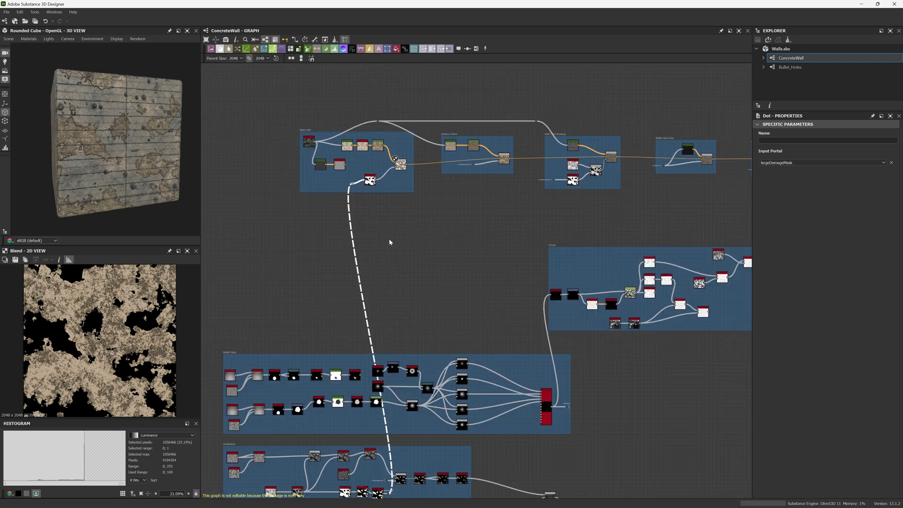
{"action": "middle_click_drag", "start_coordinate": [405, 231], "coordinate": [365, 201]}
{"action": "scroll", "coordinate": [375, 193], "scroll_direction": "up", "scroll_amount": 5}
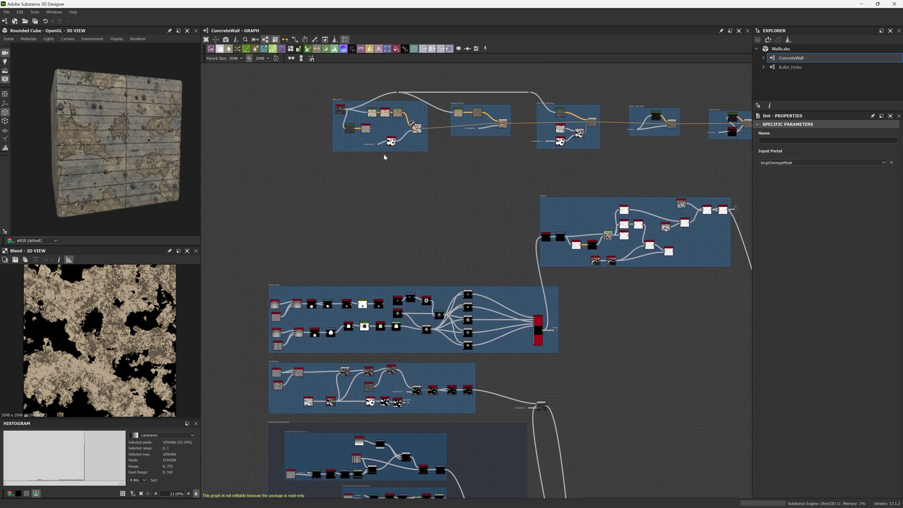
{"action": "left_click", "coordinate": [378, 145]}
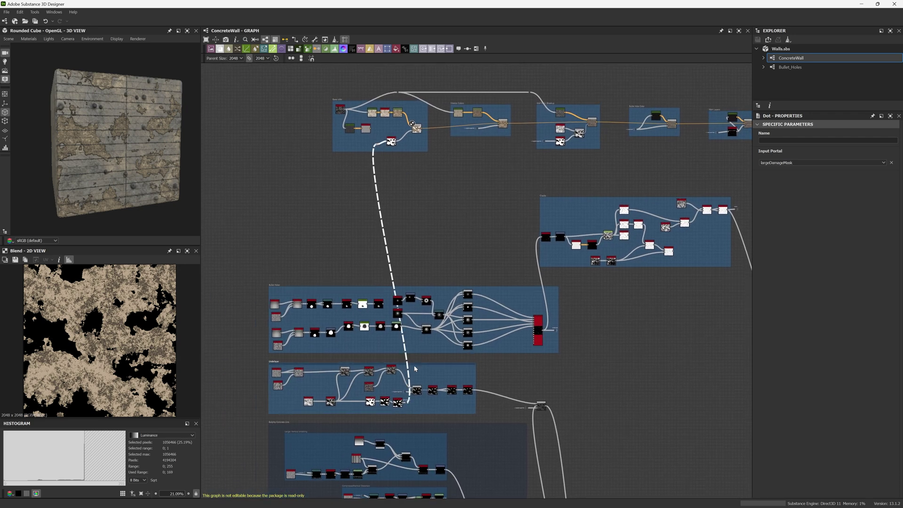
Deselect the portal dot and look over the overall ConcreteWall graph layout toward its output side
{"action": "left_click", "coordinate": [452, 230]}
{"action": "middle_click_drag", "start_coordinate": [453, 245], "coordinate": [412, 232]}
{"action": "middle_click_drag", "start_coordinate": [538, 375], "coordinate": [451, 287]}
{"action": "scroll", "coordinate": [474, 393], "scroll_direction": "up", "scroll_amount": 1}
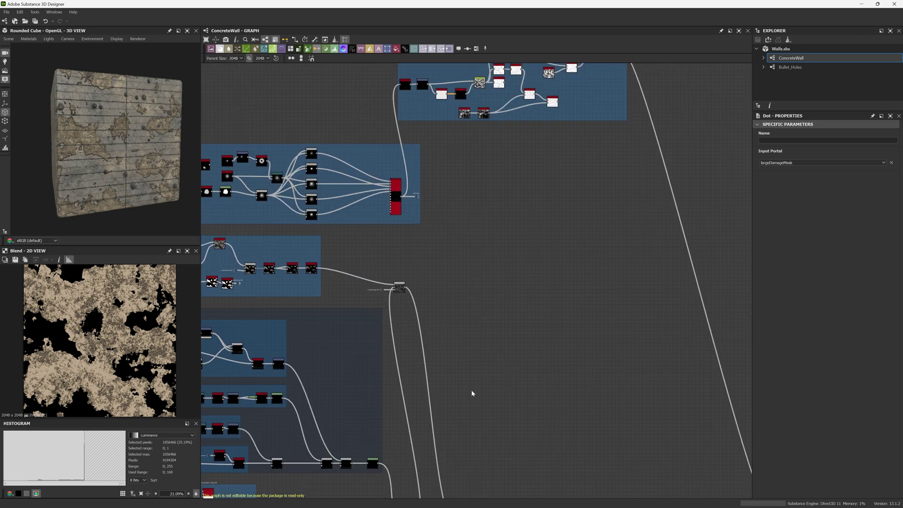
{"action": "scroll", "coordinate": [520, 300], "scroll_direction": "down", "scroll_amount": 4}
{"action": "middle_click_drag", "start_coordinate": [497, 307], "coordinate": [383, 299]}
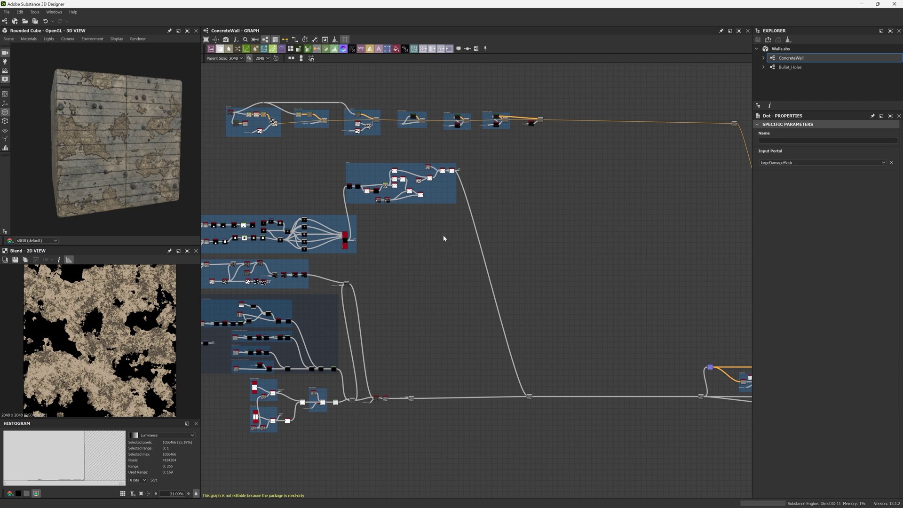
{"action": "mouse_move", "coordinate": [397, 252]}
{"action": "middle_mouse_down"}
{"action": "mouse_move", "coordinate": [445, 258]}
{"action": "mouse_move", "coordinate": [413, 252]}
{"action": "middle_mouse_up"}
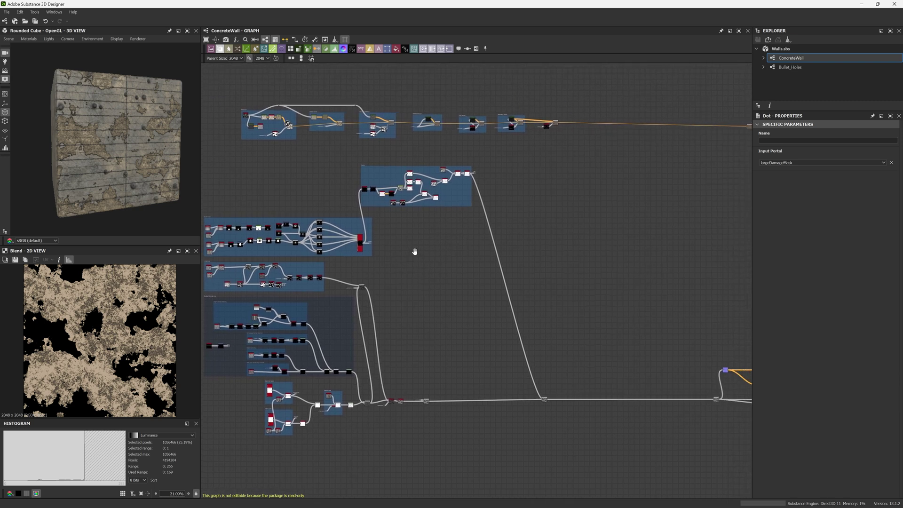
Review the Export outputs settings of the ConcreteWall graph and close them without exporting
{"action": "right_click", "coordinate": [791, 60]}
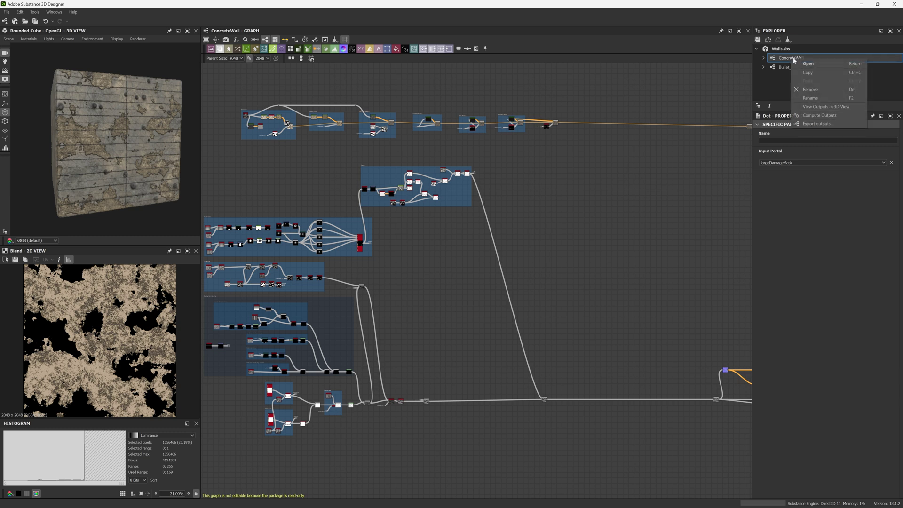
{"action": "left_click", "coordinate": [817, 124]}
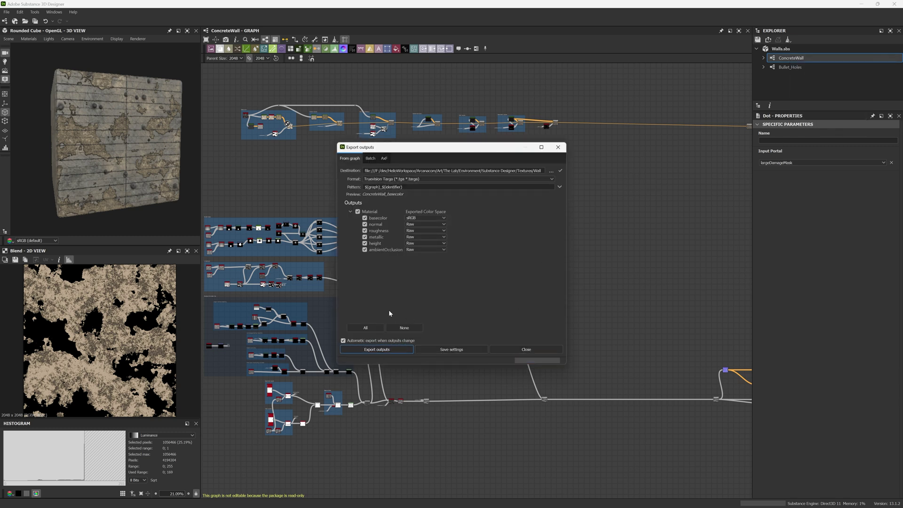
{"action": "left_click", "coordinate": [558, 147]}
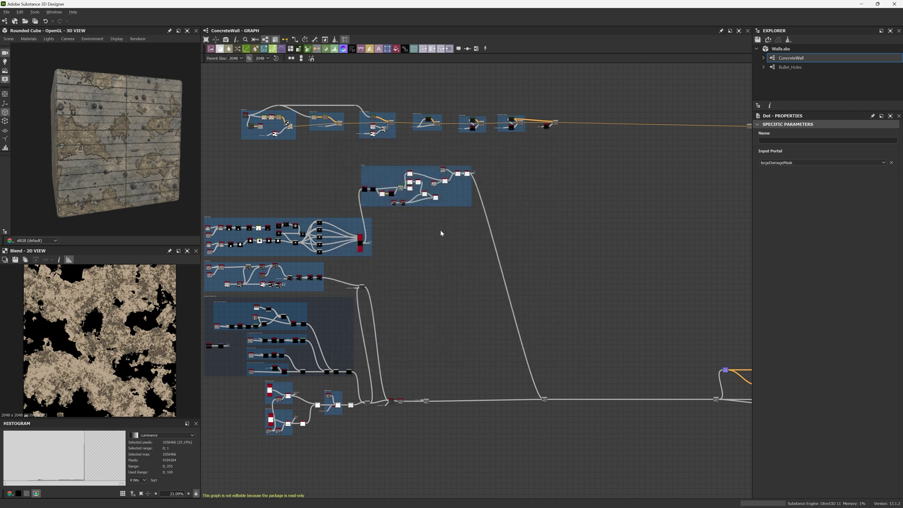
Switch to Marmoset Toolbag and examine the wall and floor textures in the look-dev scene from several distances and angles
{"action": "key", "text": "alt+Tab"}
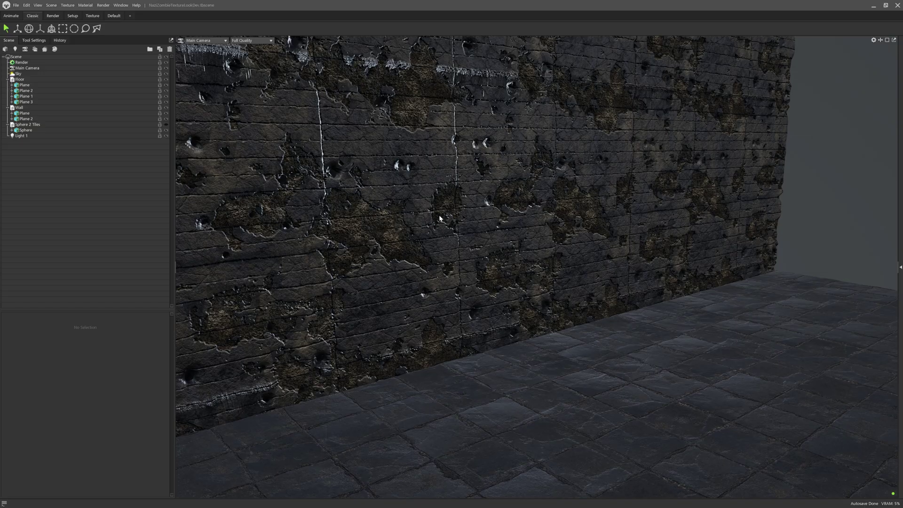
{"action": "scroll", "coordinate": [436, 207], "scroll_direction": "down", "scroll_amount": 5}
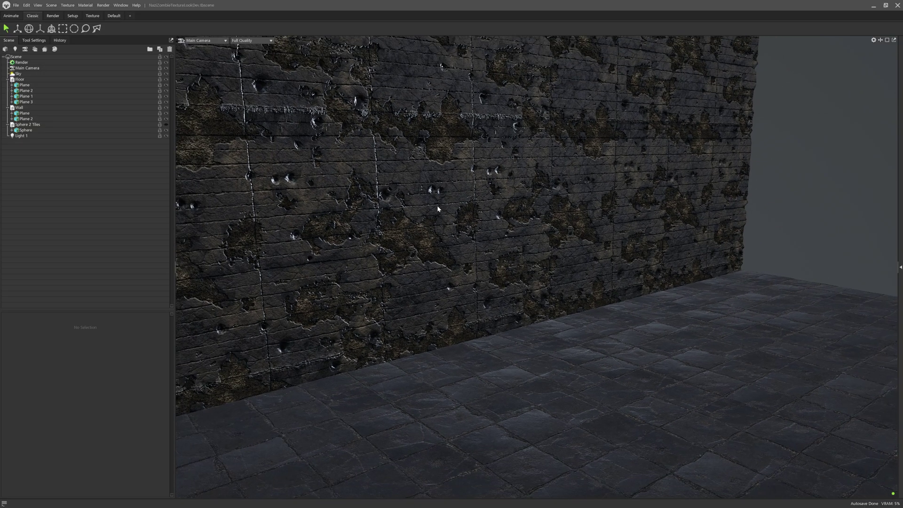
{"action": "left_click_drag", "start_coordinate": [444, 198], "coordinate": [461, 232]}
{"action": "scroll", "coordinate": [445, 231], "scroll_direction": "up", "scroll_amount": 2}
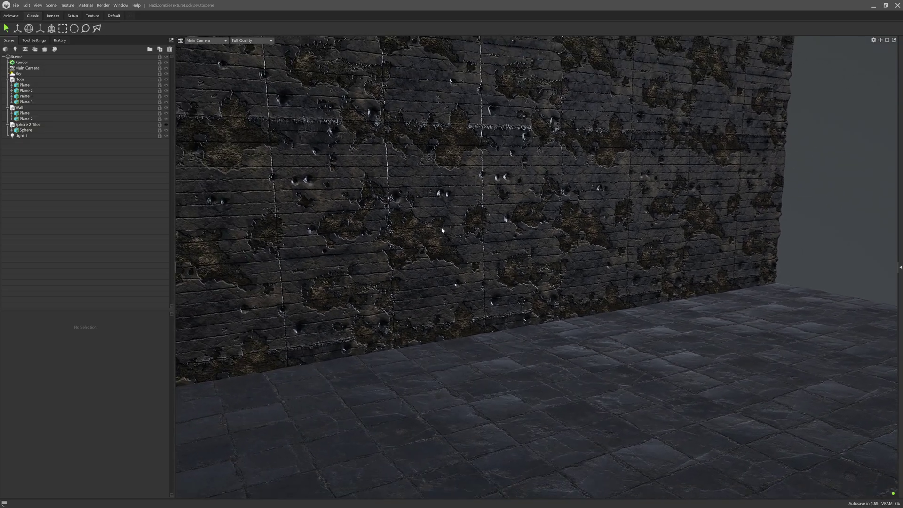
{"action": "scroll", "coordinate": [446, 224], "scroll_direction": "up", "scroll_amount": 3}
{"action": "scroll", "coordinate": [445, 225], "scroll_direction": "down", "scroll_amount": 4}
{"action": "left_click_drag", "start_coordinate": [444, 194], "coordinate": [445, 215]}
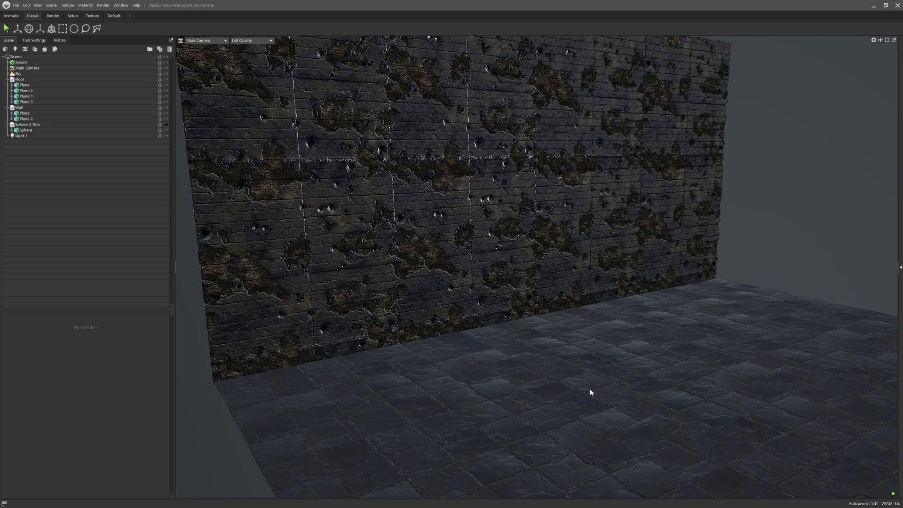
{"action": "mouse_move", "coordinate": [409, 215]}
{"action": "left_mouse_down"}
{"action": "mouse_move", "coordinate": [410, 206]}
{"action": "mouse_move", "coordinate": [422, 221]}
{"action": "left_mouse_up"}
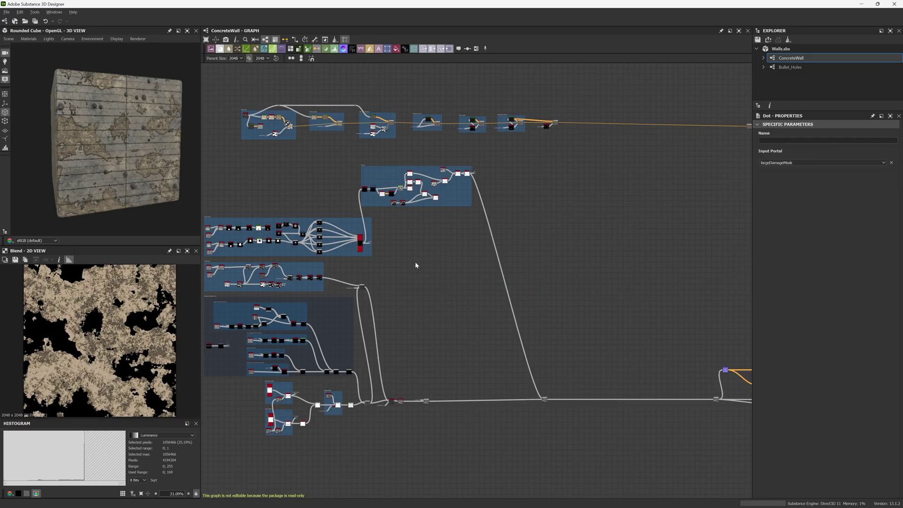
Switch back to Substance 3D Designer and look over the ConcreteWall graph again
{"action": "middle_click_drag", "start_coordinate": [415, 264], "coordinate": [484, 264]}
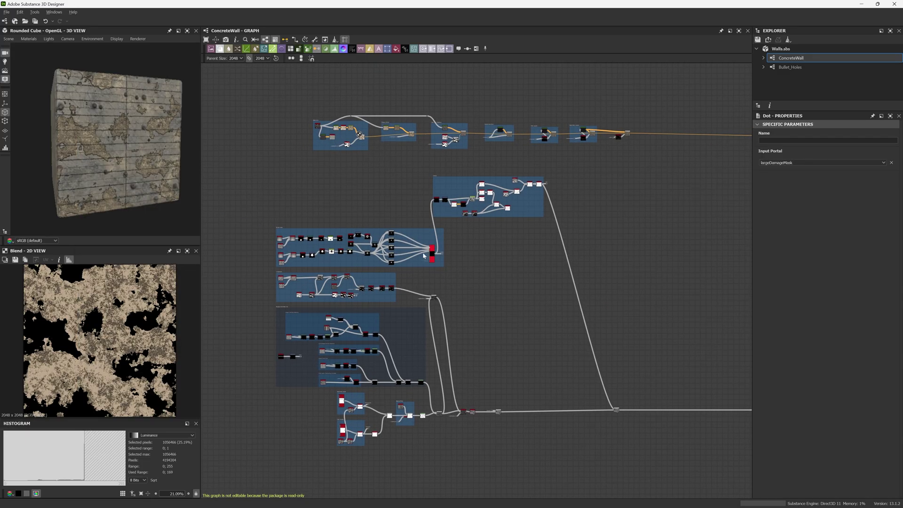
{"action": "middle_click_drag", "start_coordinate": [457, 294], "coordinate": [441, 282]}
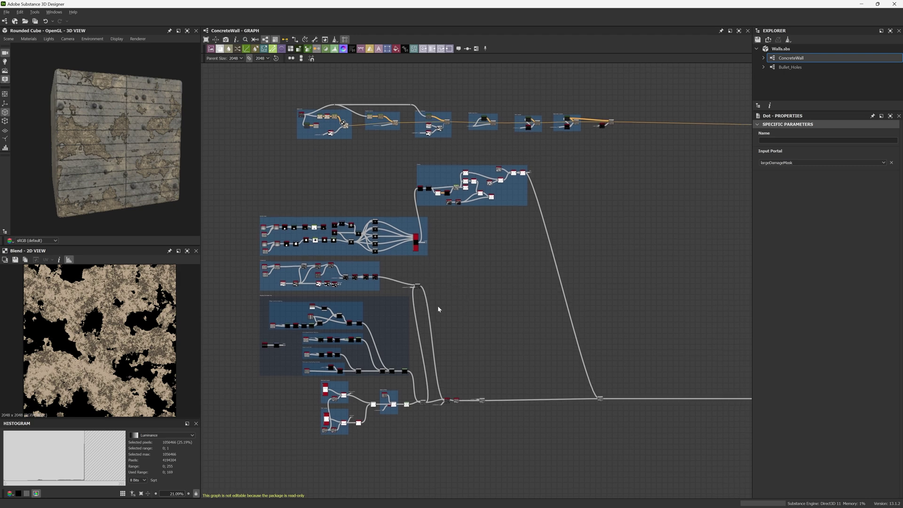